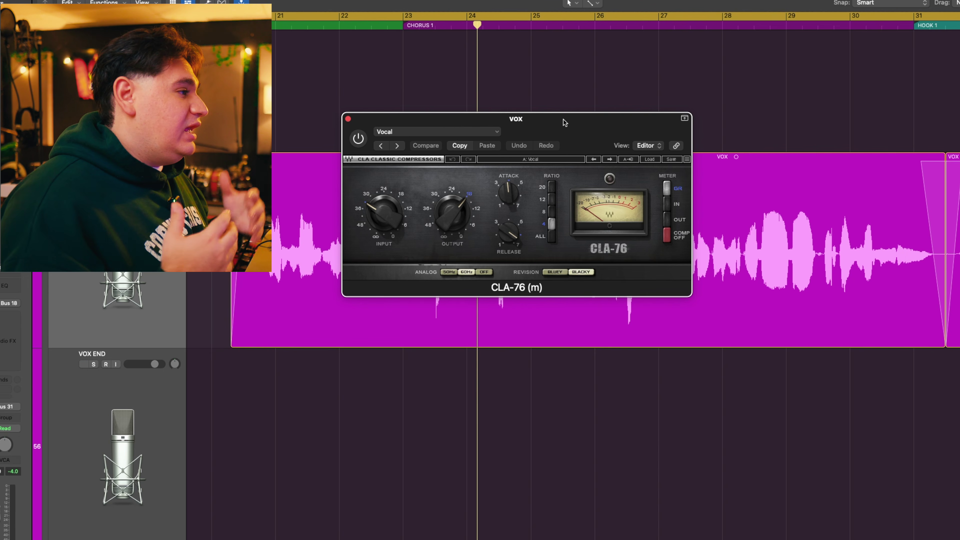
# Load the AU preset Pres24: Vocal in the CLA-76 compressor on the VOX track
pyautogui.click(440, 132)
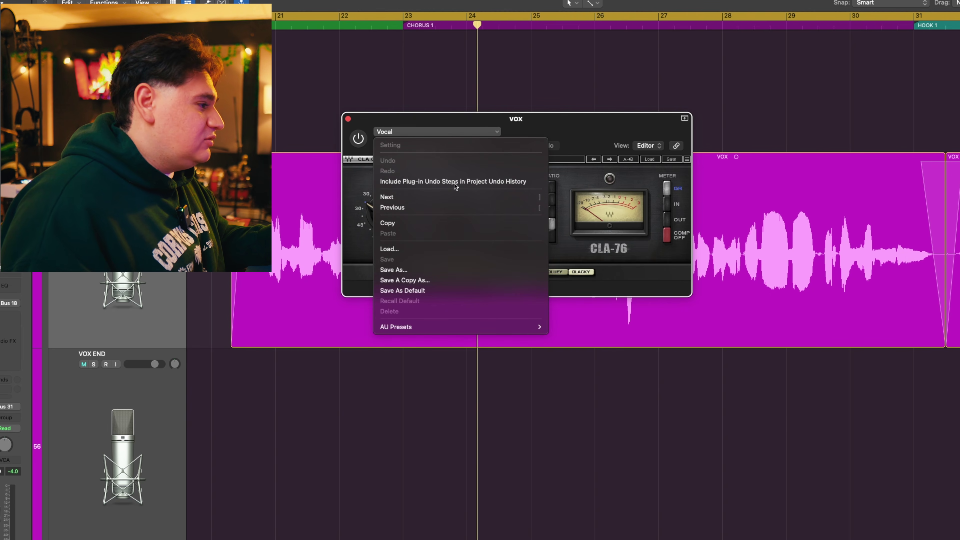
pyautogui.moveTo(467, 326)
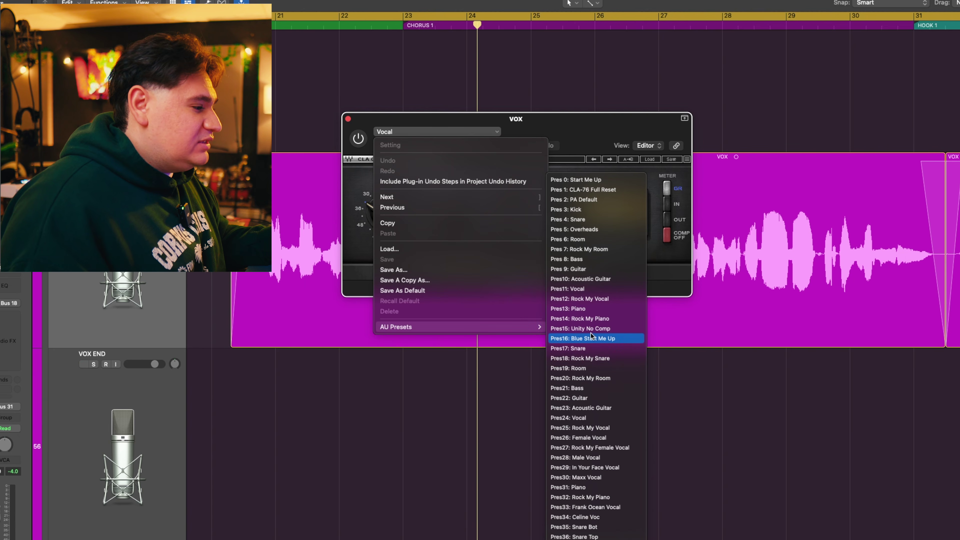
pyautogui.click(593, 418)
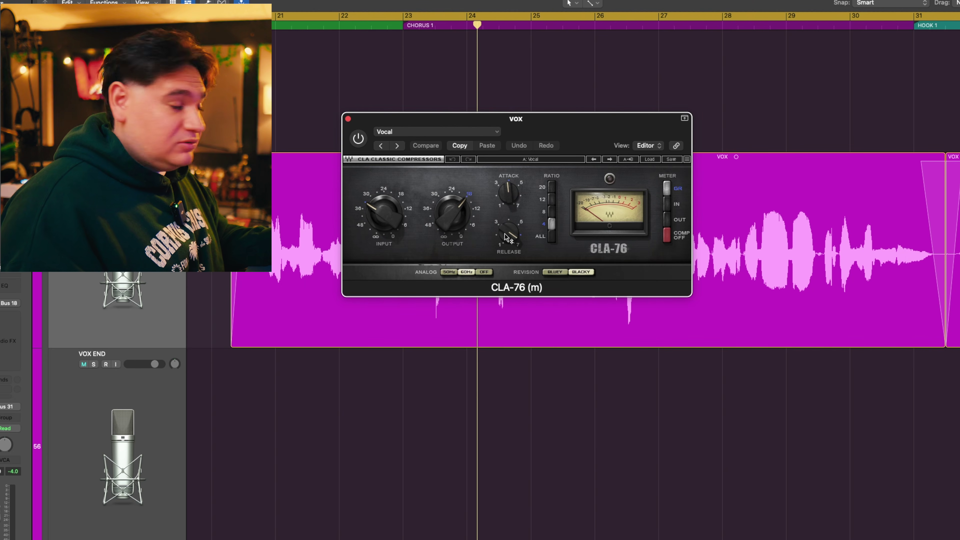
pyautogui.moveTo(507, 238)
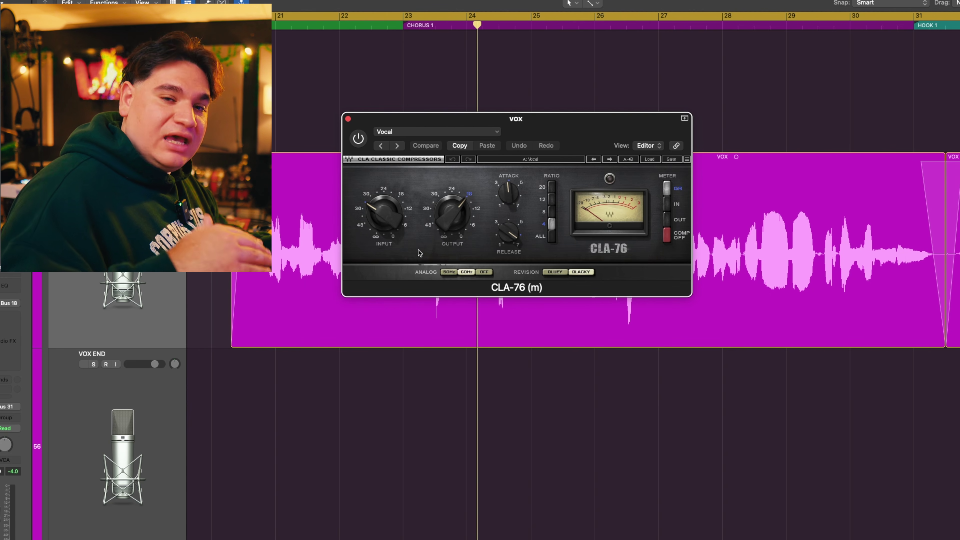
# Play the Chorus 1 vocal, enable the CLA-76 with the Vocal preset to hear the difference, and close the plug-in
pyautogui.press('space')
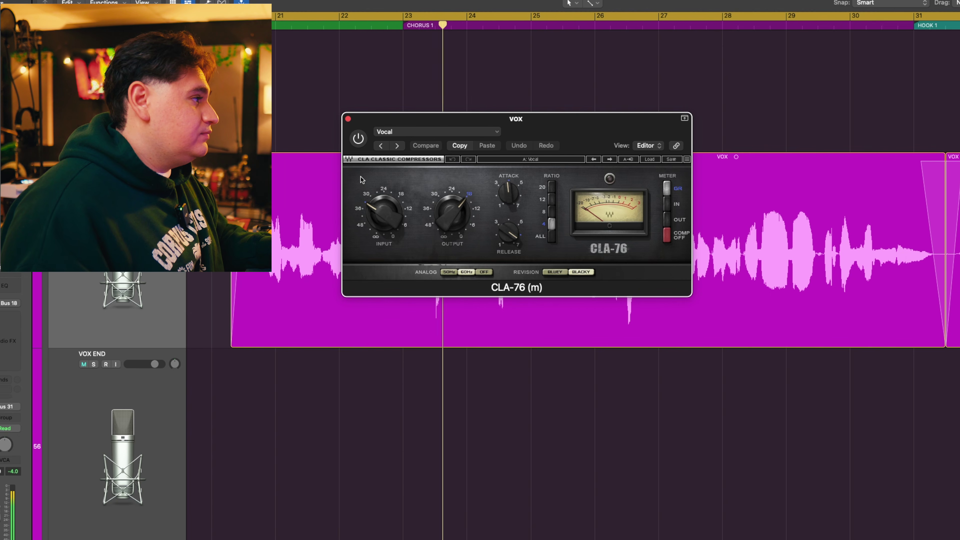
pyautogui.click(358, 139)
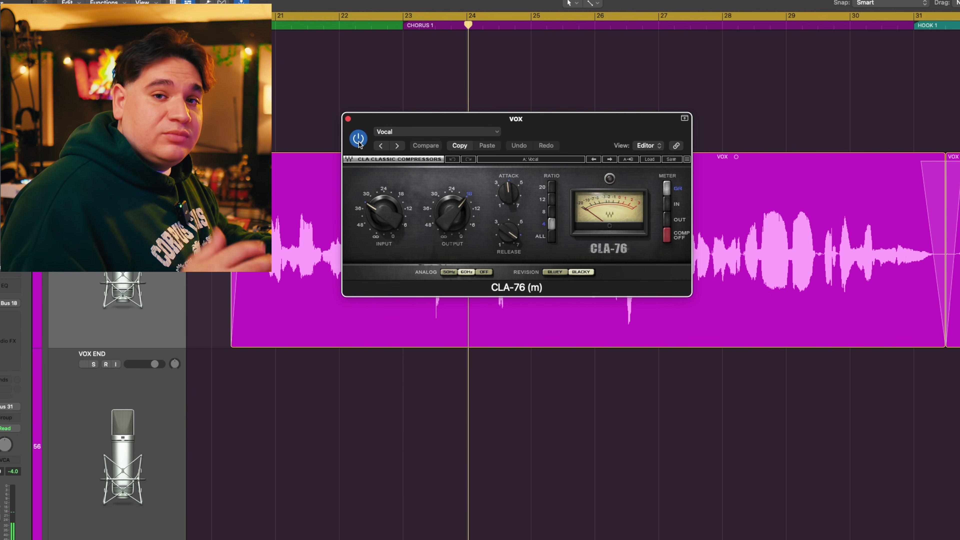
pyautogui.press('space')
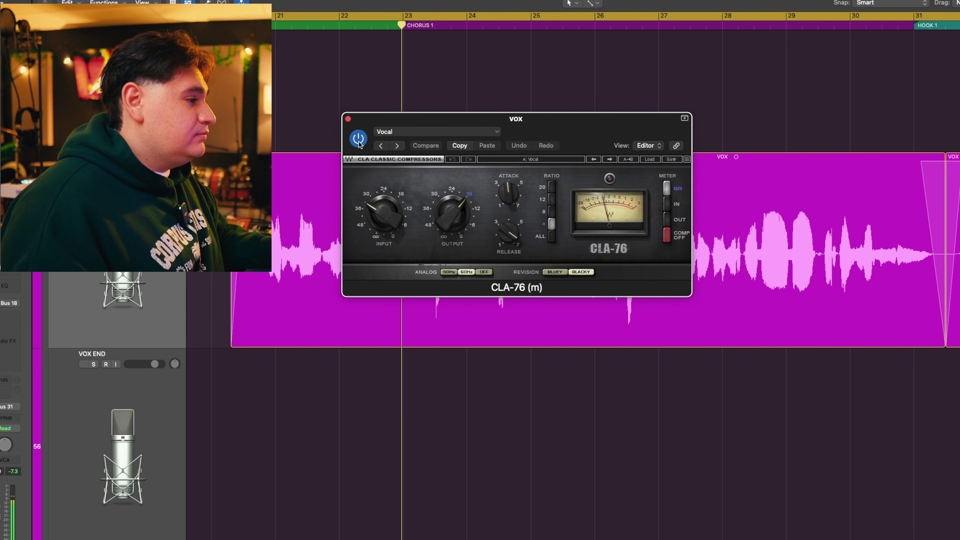
pyautogui.click(347, 119)
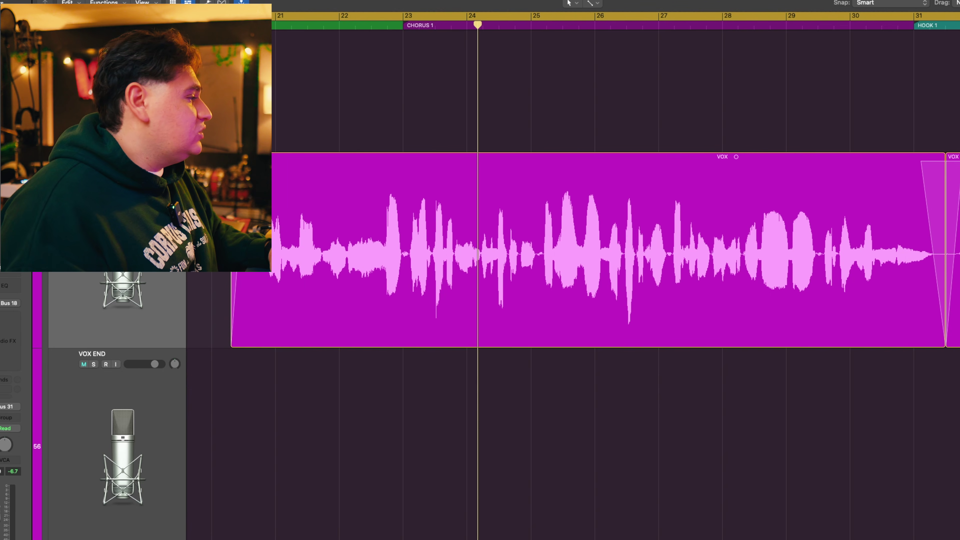
# Review the filter and EQ settings of the SSLChannel on the VOX track and bypass its dynamics section
pyautogui.moveTo(475, 73); pyautogui.dragTo(547, 24)
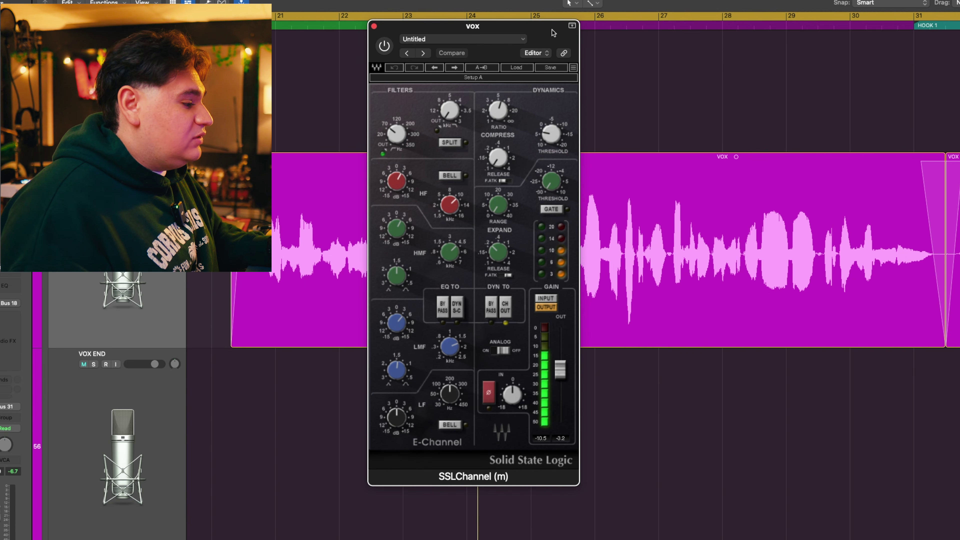
pyautogui.moveTo(553, 33); pyautogui.dragTo(564, 33)
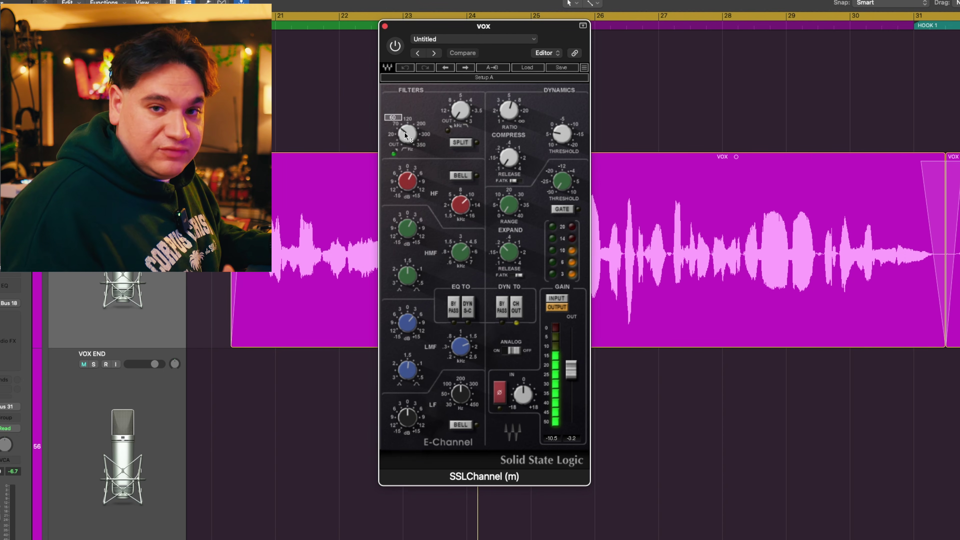
pyautogui.moveTo(464, 204)
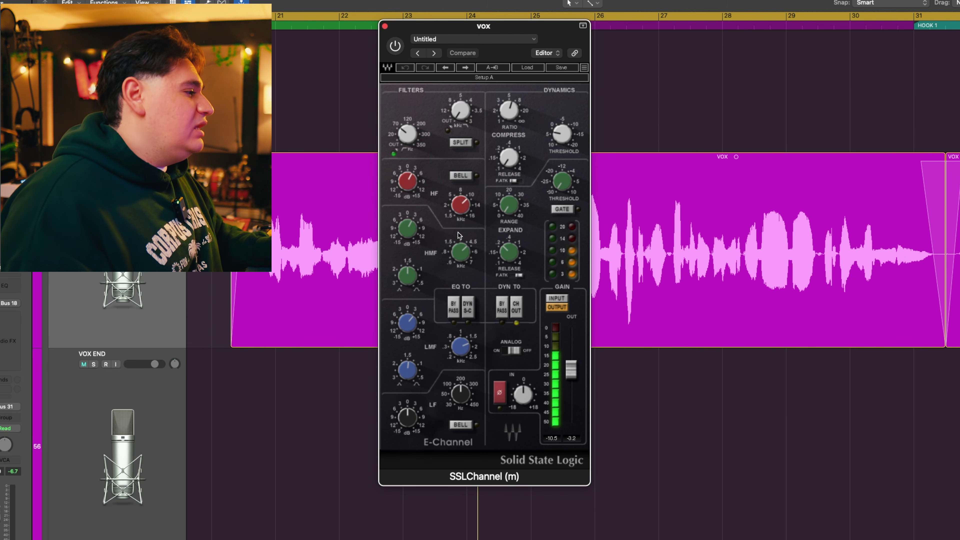
pyautogui.moveTo(465, 252)
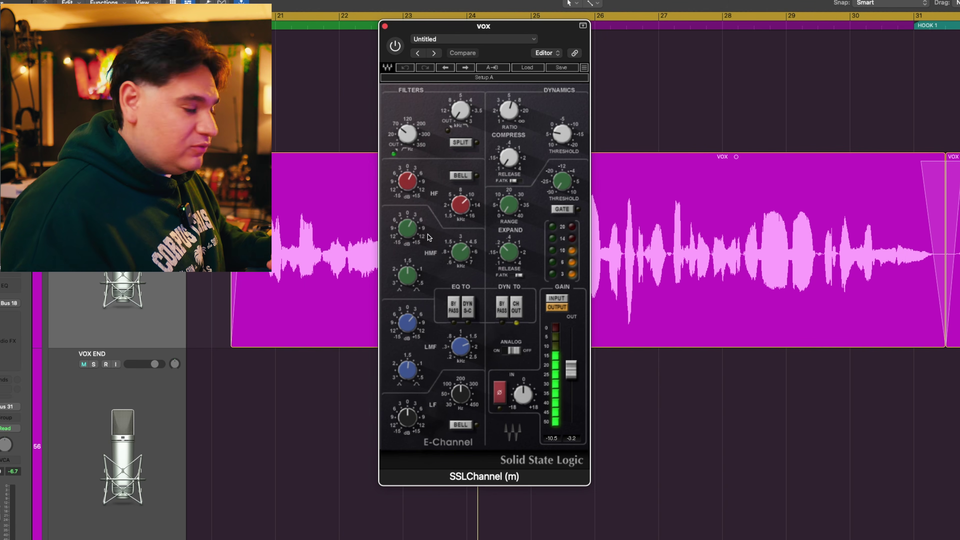
pyautogui.moveTo(467, 347)
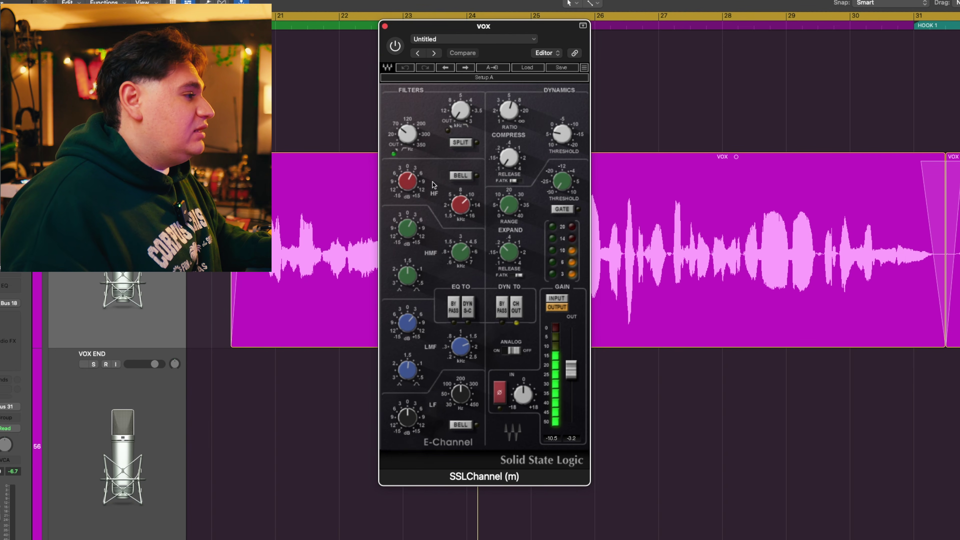
pyautogui.click(505, 308)
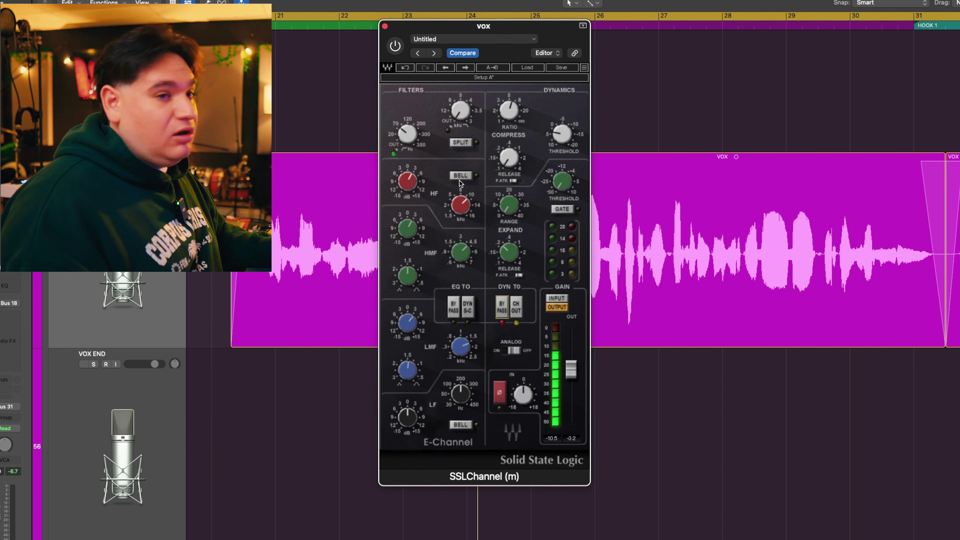
# Play the Chorus 1 vocal, enable the SSLChannel to hear its EQ on the vocal, and close the plug-in
pyautogui.press('space')
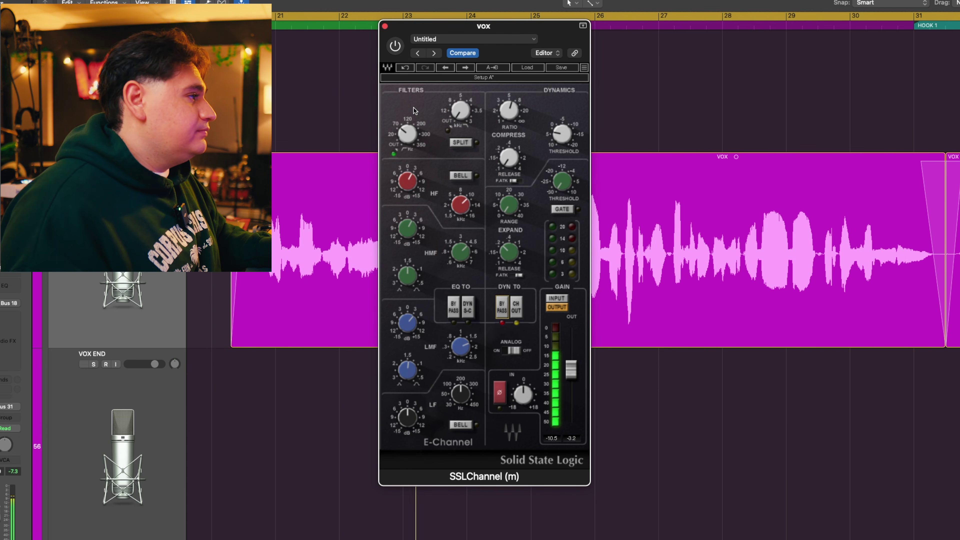
pyautogui.click(395, 46)
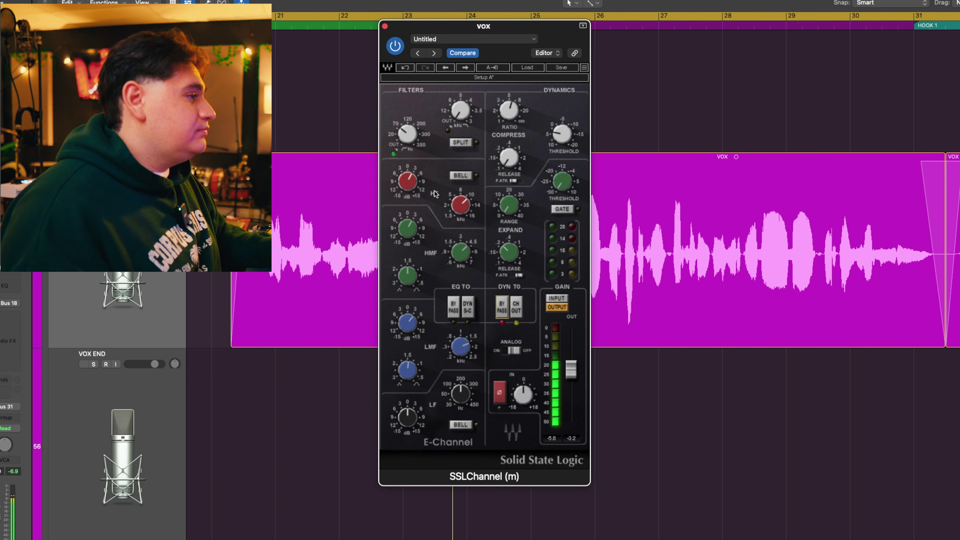
pyautogui.press('space')
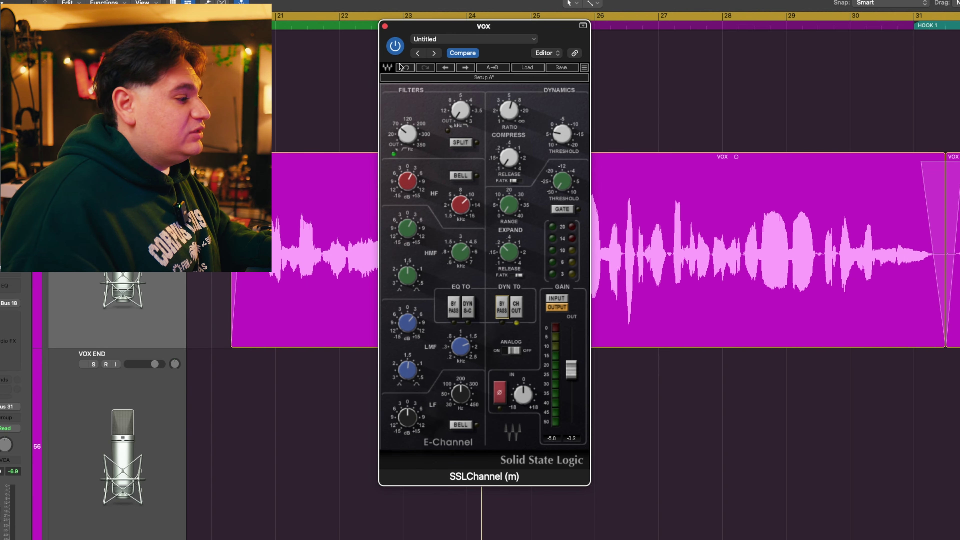
pyautogui.press('space')
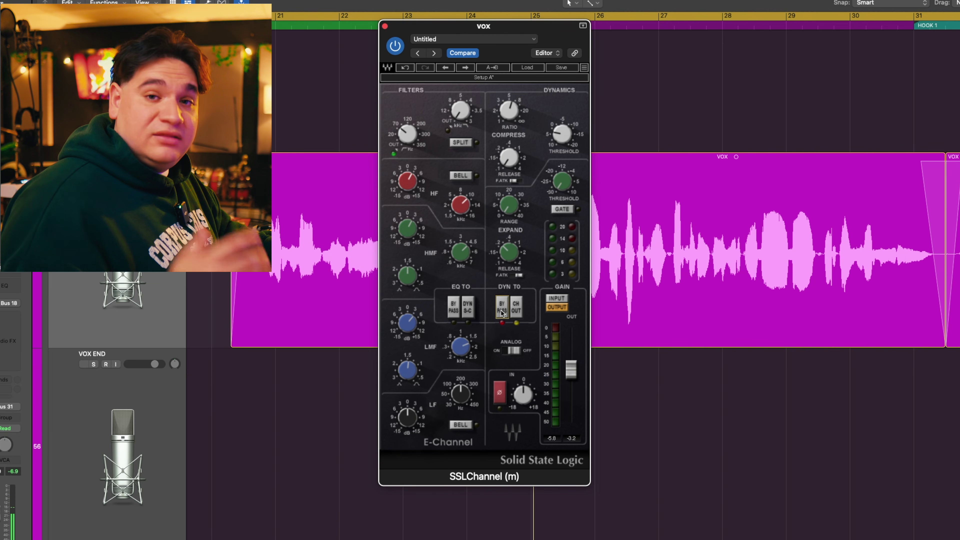
pyautogui.press('space')
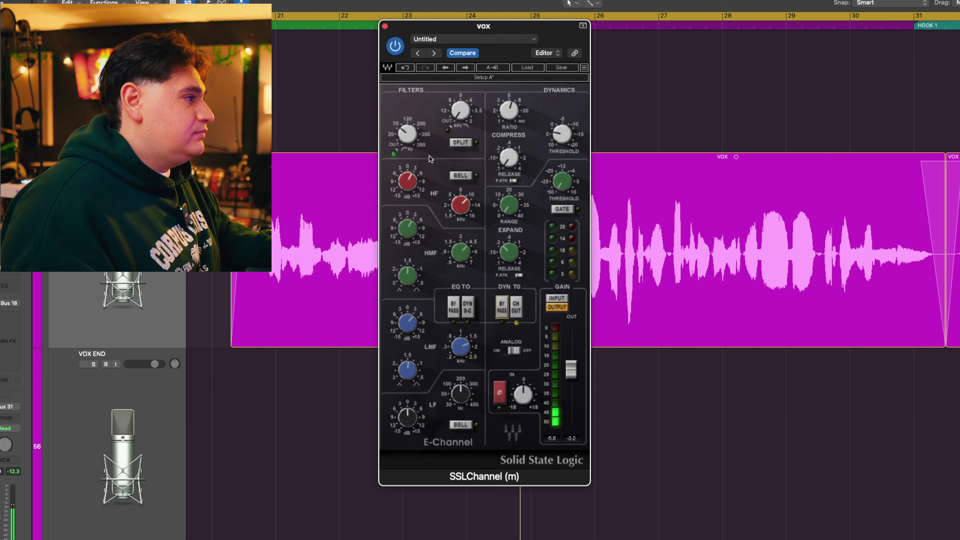
pyautogui.click(385, 26)
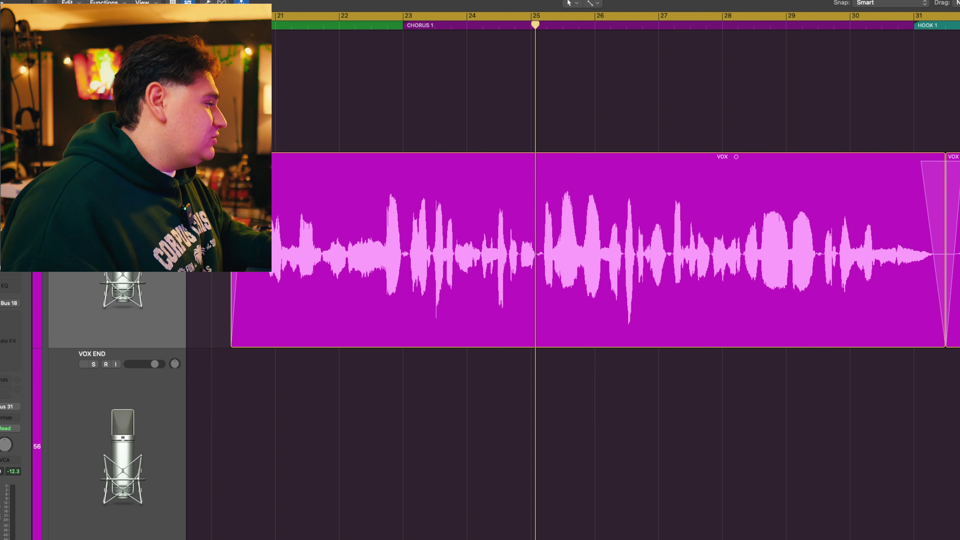
# Browse the AU presets of the CLA-76 set to In Your Face Vocal and try its Bluey revision
pyautogui.press('v')
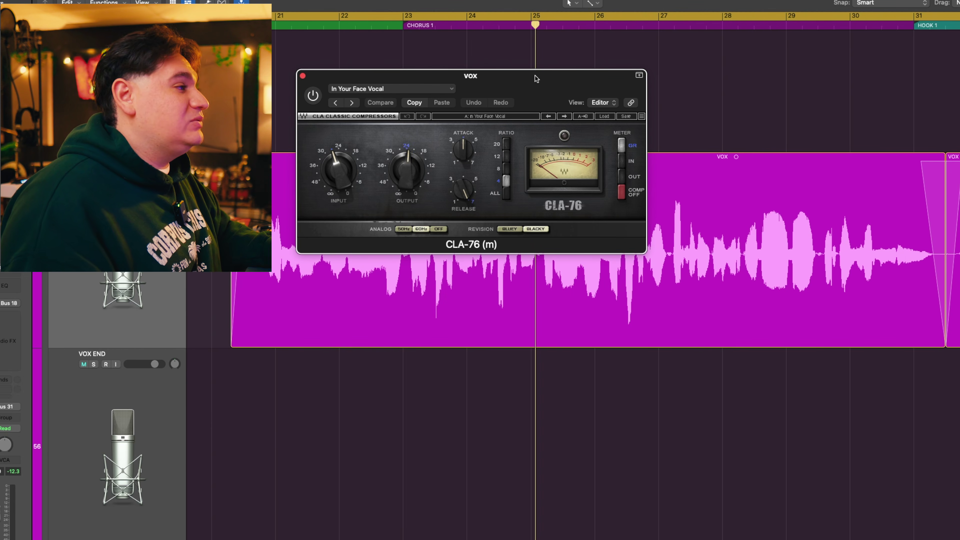
pyautogui.moveTo(535, 76); pyautogui.dragTo(600, 153)
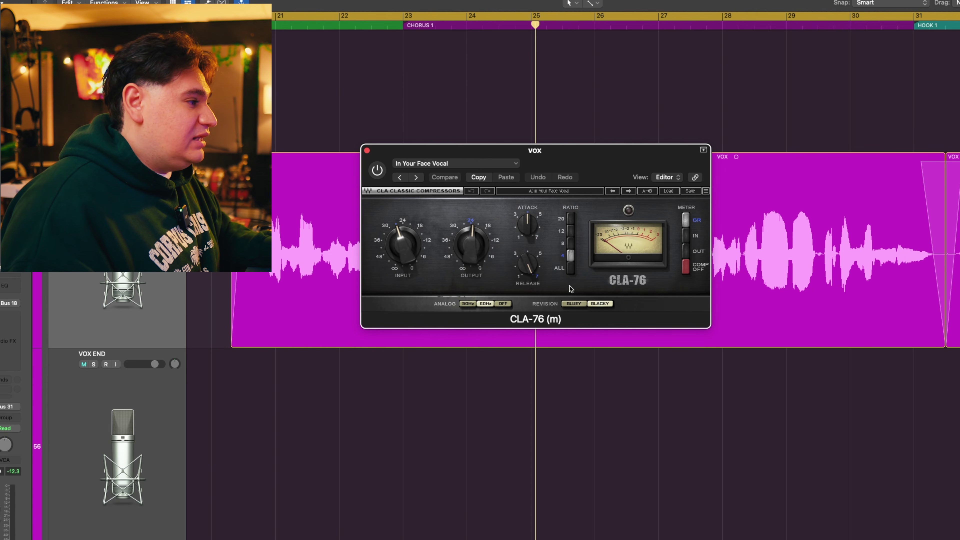
pyautogui.click(452, 164)
pyautogui.moveTo(462, 357)
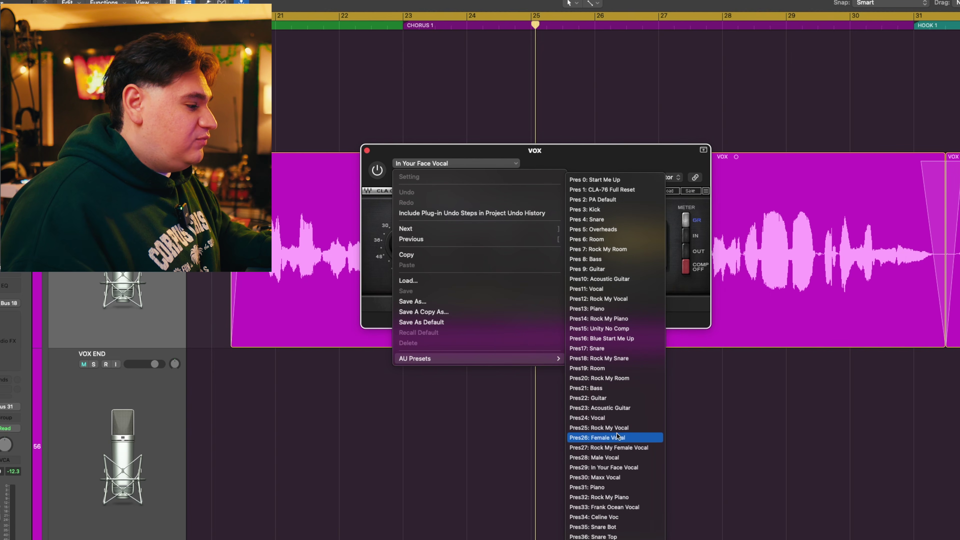
pyautogui.click(631, 153)
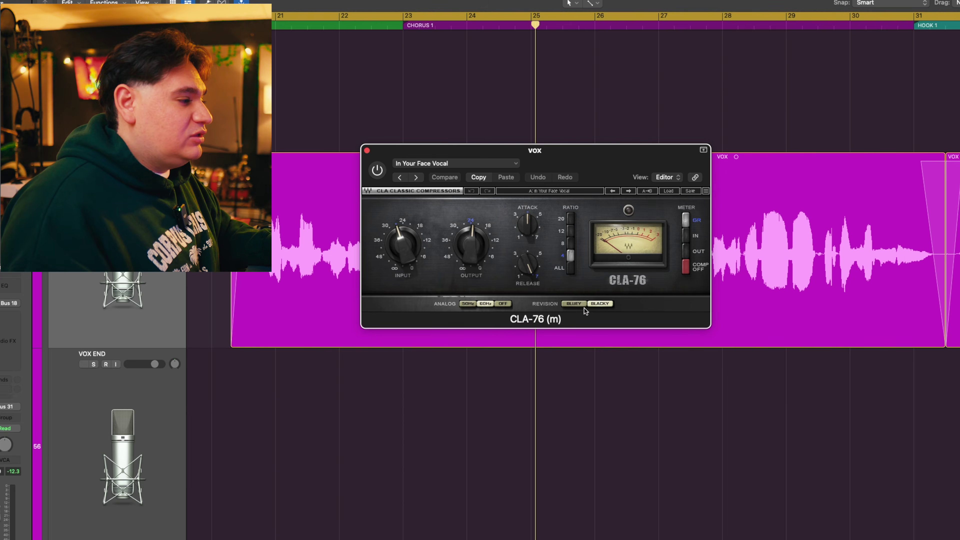
pyautogui.click(578, 304)
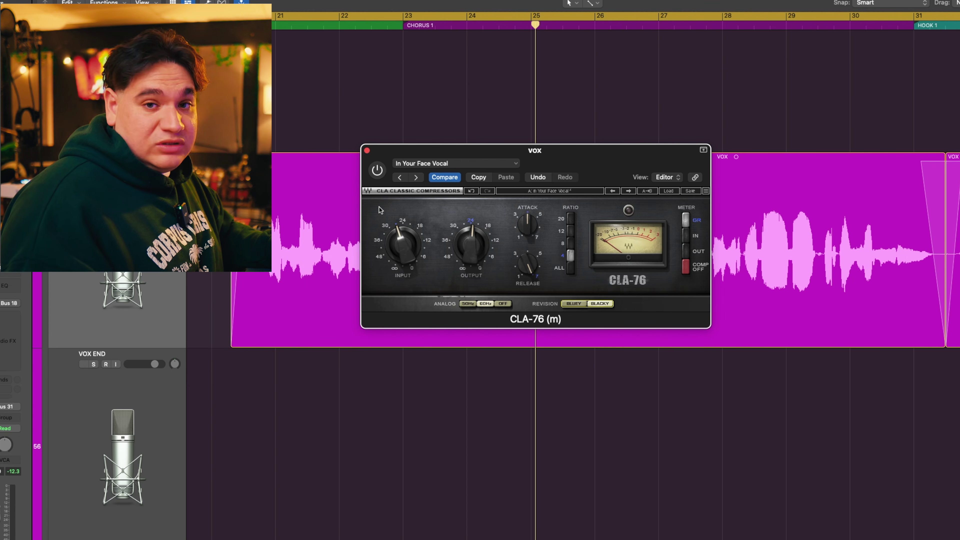
# Play the vocal, enable the CLA-76 with the In Your Face Vocal preset, and close the plug-in
pyautogui.press('space')
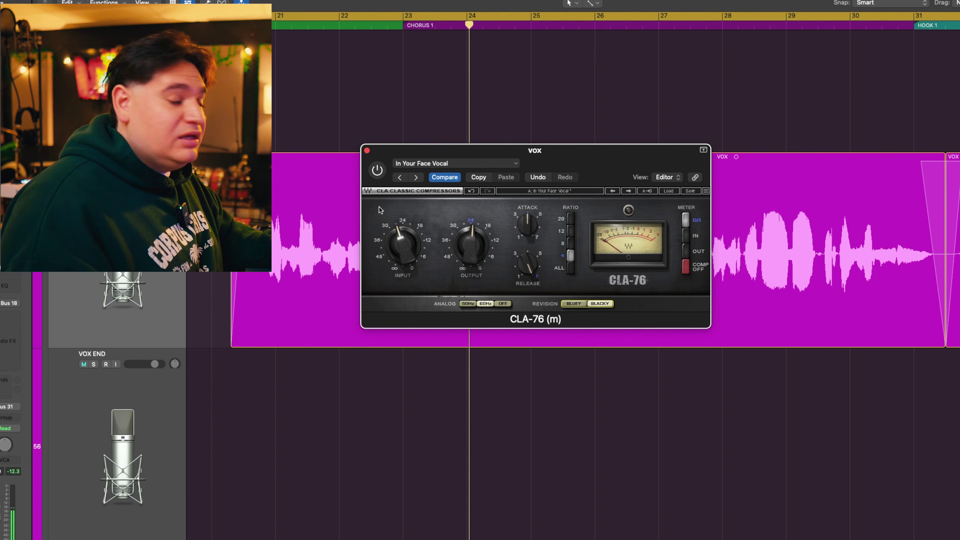
pyautogui.click(376, 170)
pyautogui.press('space')
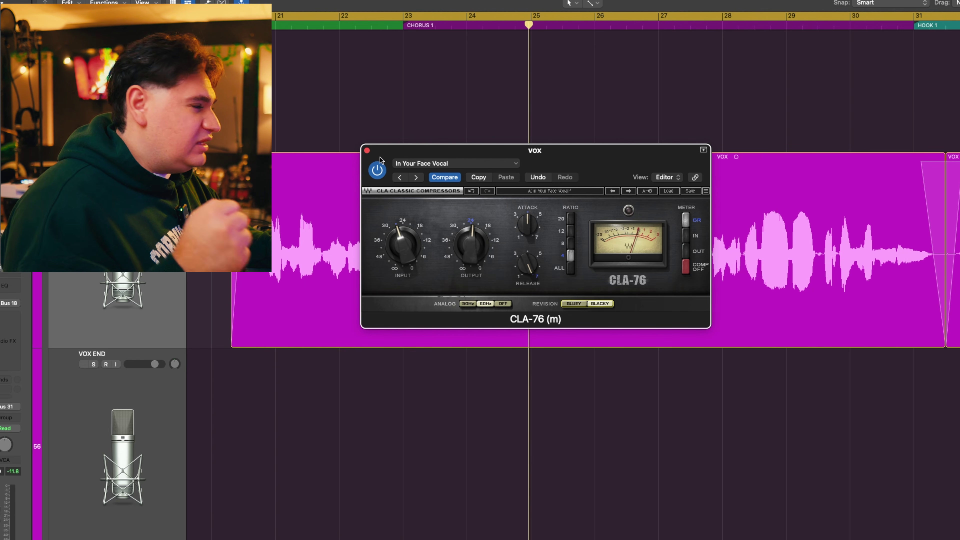
pyautogui.click(367, 151)
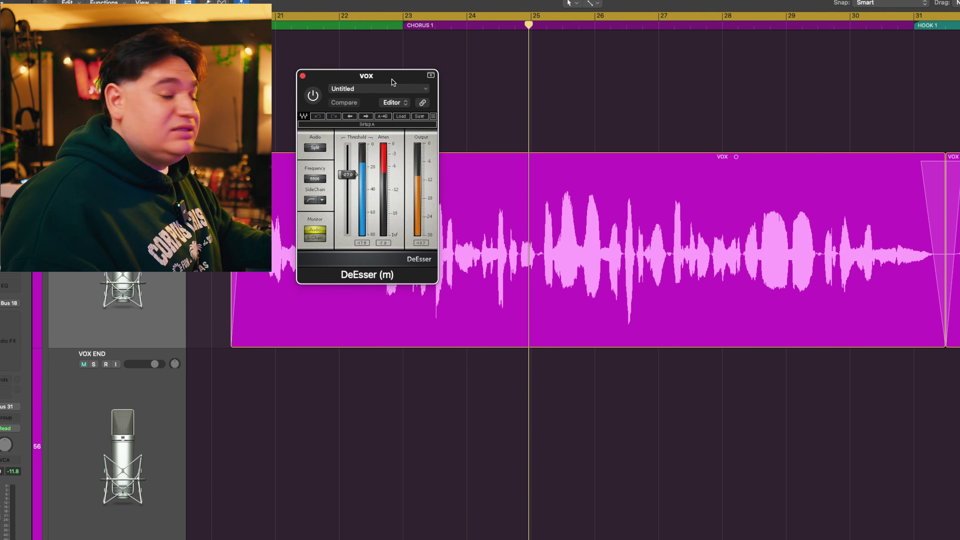
# Switch the DeEsser's monitor to the sidechain signal and back to audio
pyautogui.moveTo(393, 83); pyautogui.dragTo(554, 157)
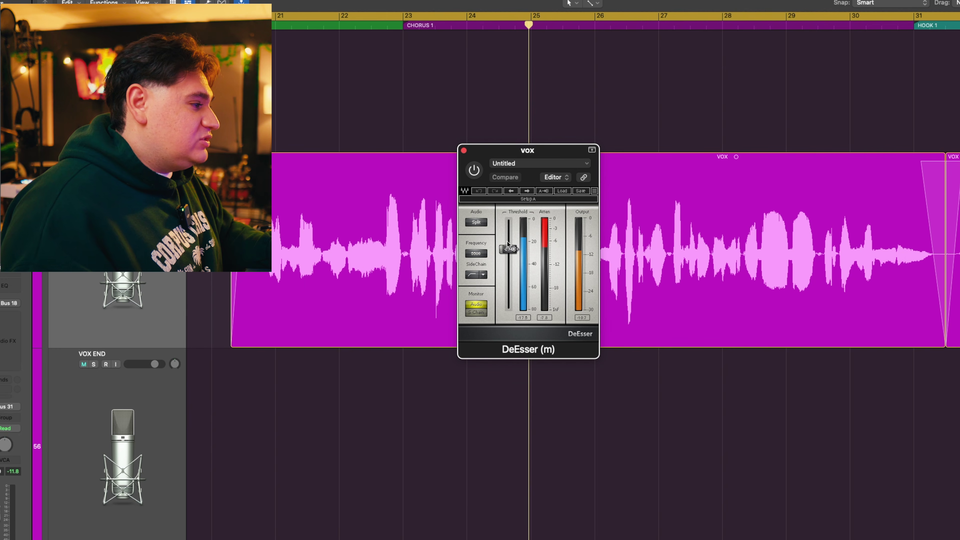
pyautogui.click(476, 313)
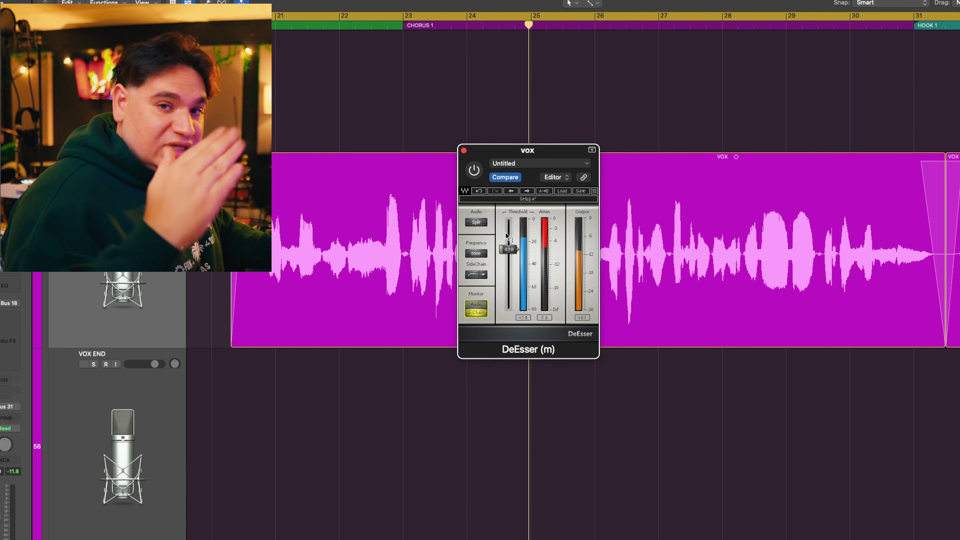
pyautogui.click(476, 307)
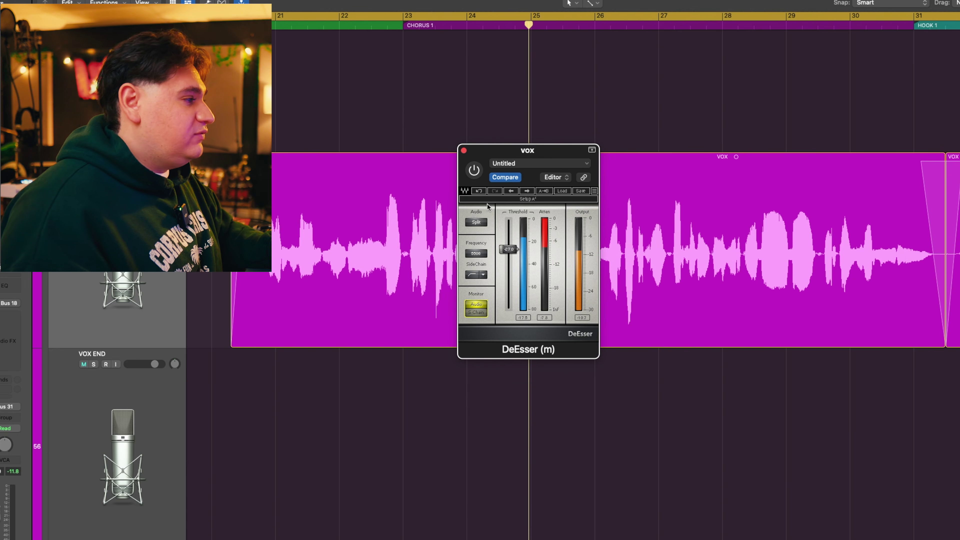
# Play the vocal from Chorus 1, enable the DeEsser to hear its effect, and close the plug-in
pyautogui.doubleClick(407, 27)
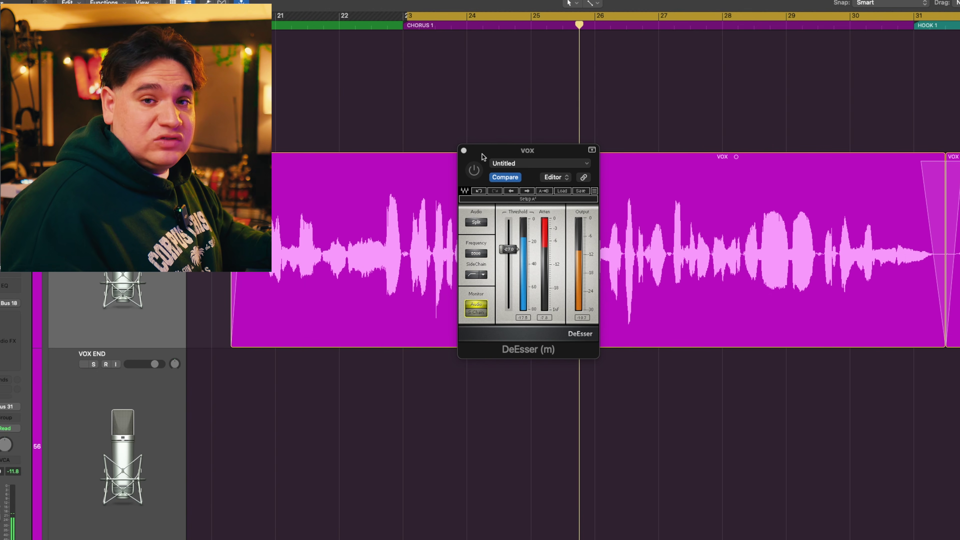
pyautogui.click(475, 169)
pyautogui.press('space')
pyautogui.press('space')
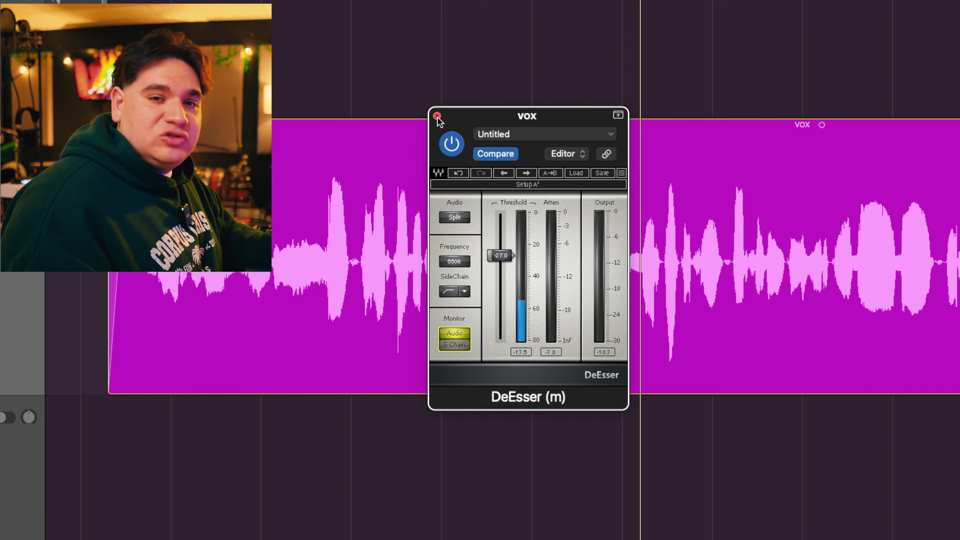
pyautogui.click(437, 116)
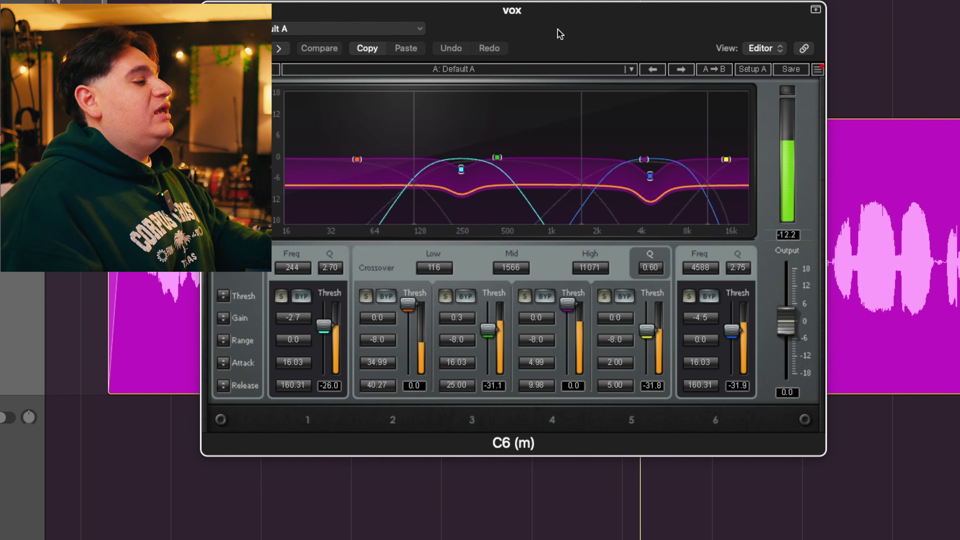
# Play the vocal, enable the C6 multiband compressor to hear its effect, and close the plug-in
pyautogui.moveTo(558, 29); pyautogui.dragTo(639, 38)
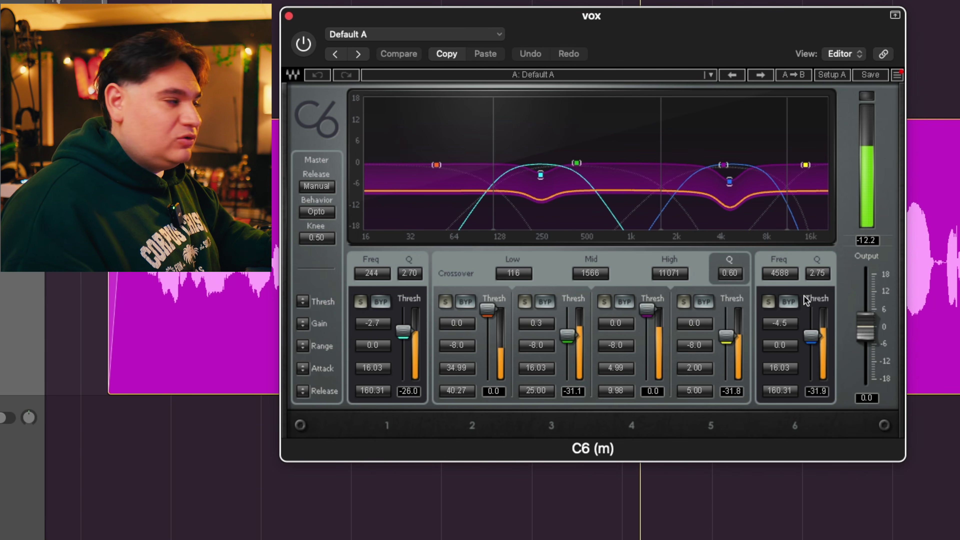
pyautogui.press('space')
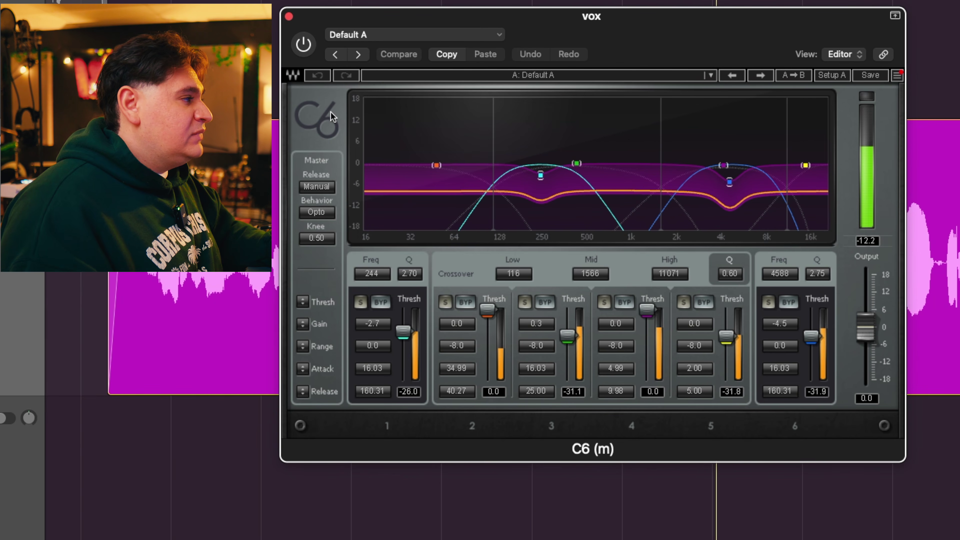
pyautogui.click(303, 42)
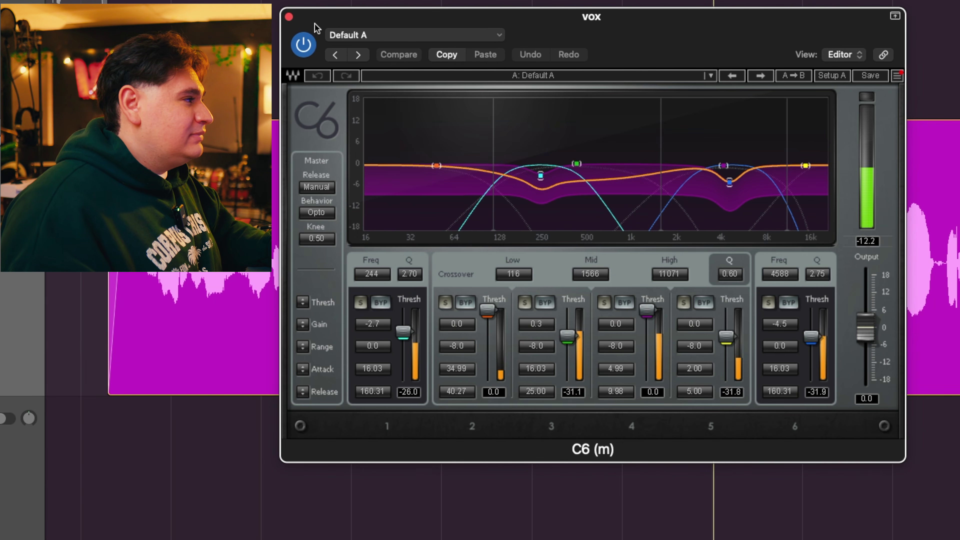
pyautogui.press('space')
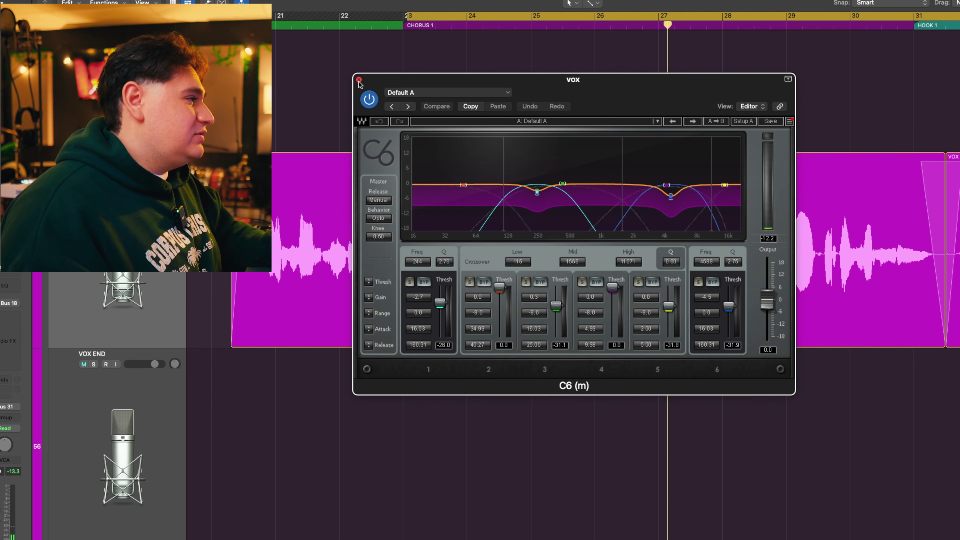
pyautogui.click(358, 80)
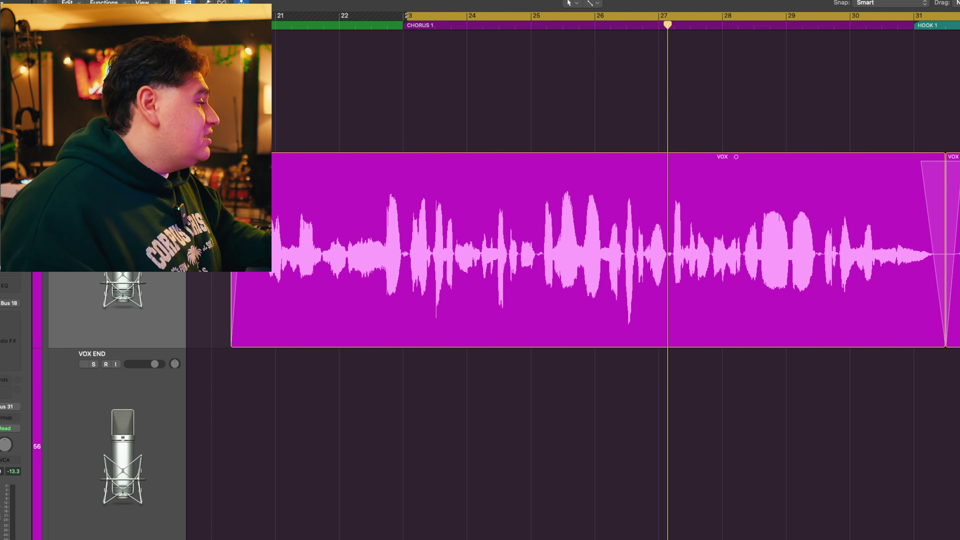
# Open the VOX track's L2 limiter, enable it while the vocal plays, and close the plug-in
pyautogui.click(2, 340)
pyautogui.moveTo(455, 84); pyautogui.dragTo(586, 124)
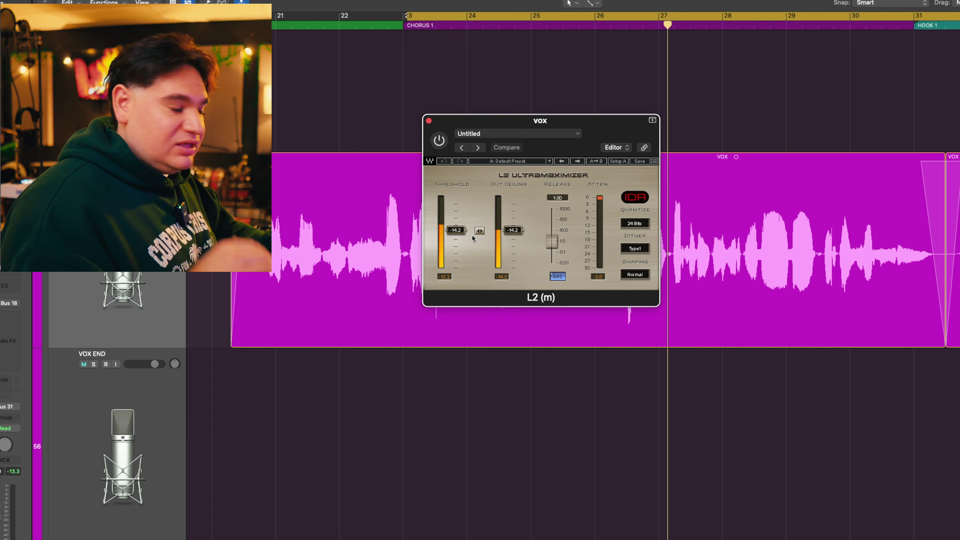
pyautogui.press('space')
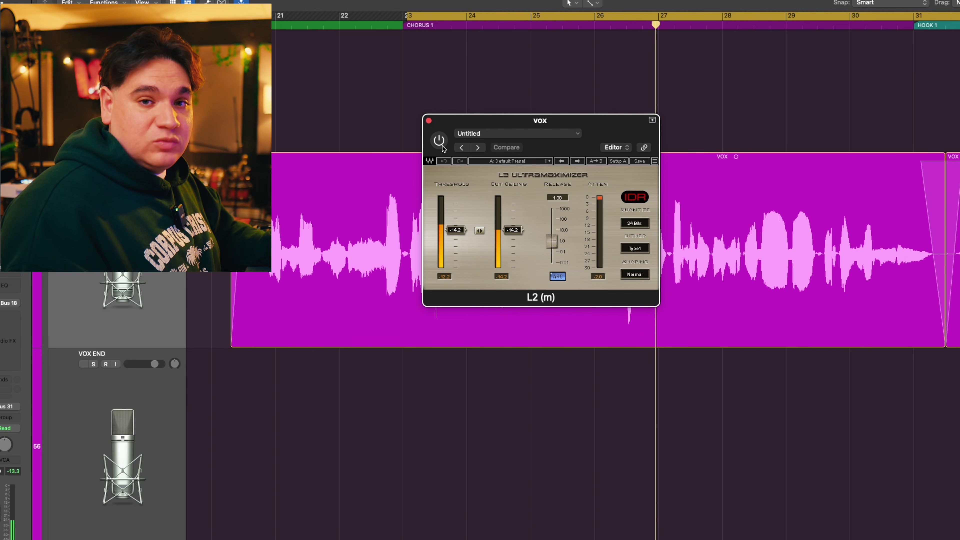
pyautogui.click(439, 141)
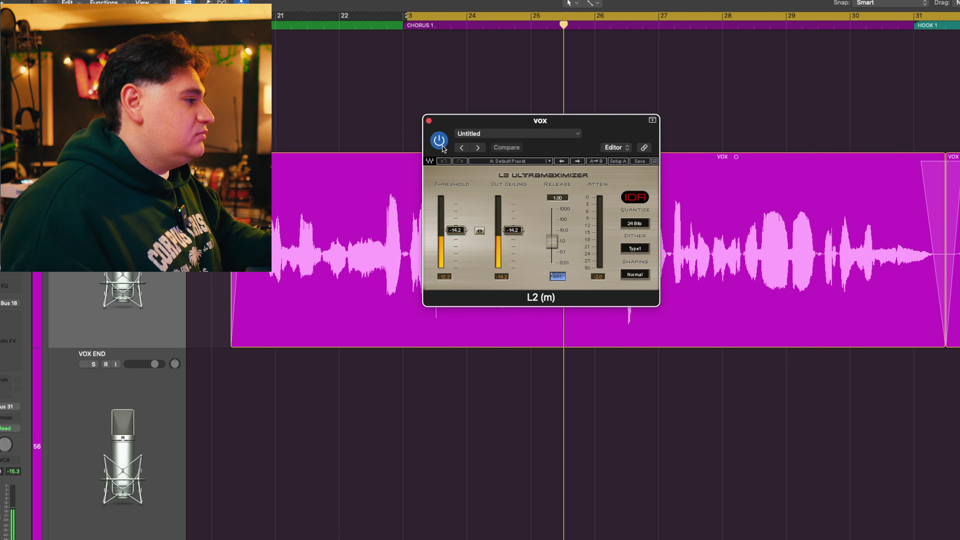
pyautogui.click(428, 121)
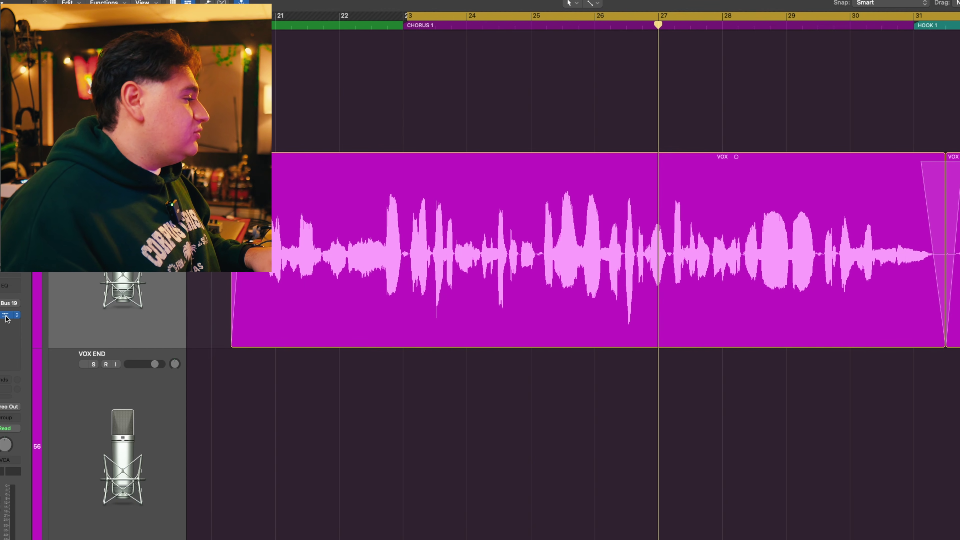
# Open the delay plug-in on the Bus 19 channel to examine its settings and play the vocal through it
pyautogui.click(6, 315)
pyautogui.moveTo(517, 83); pyautogui.dragTo(595, 106)
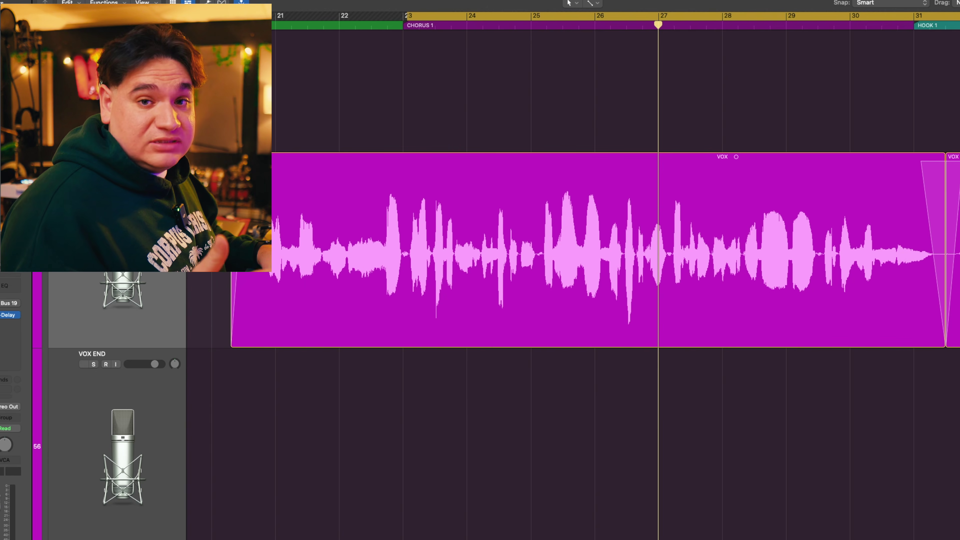
pyautogui.press('space')
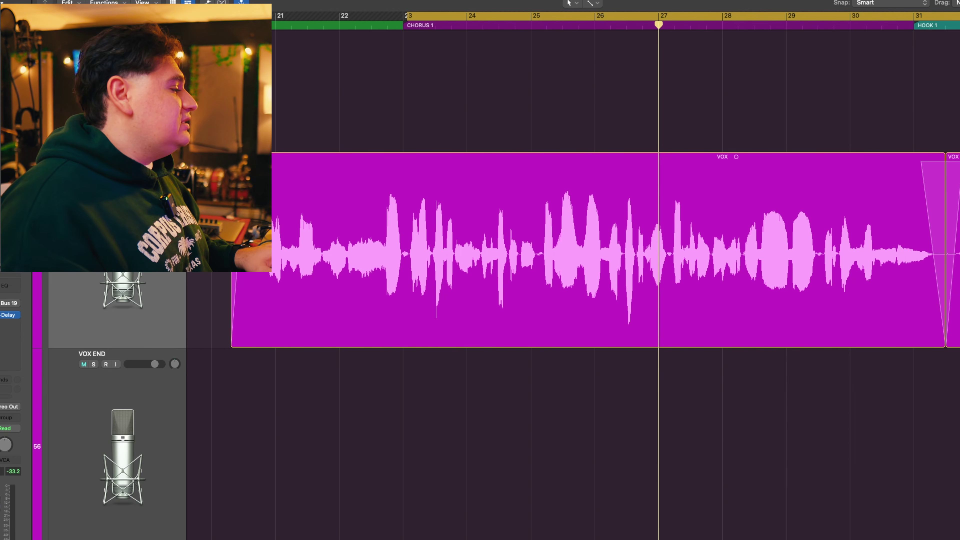
# Open the Stereo Delay on the Bus 20 Big DLY channel, compare the vocal with it bypassed and enabled, and close it
pyautogui.click(0, 390)
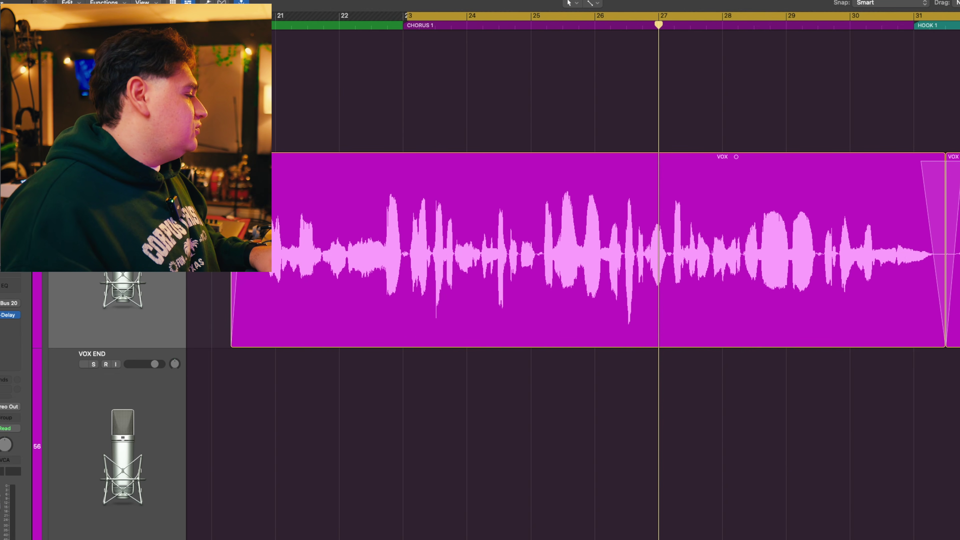
pyautogui.click(6, 316)
pyautogui.moveTo(529, 88); pyautogui.dragTo(570, 111)
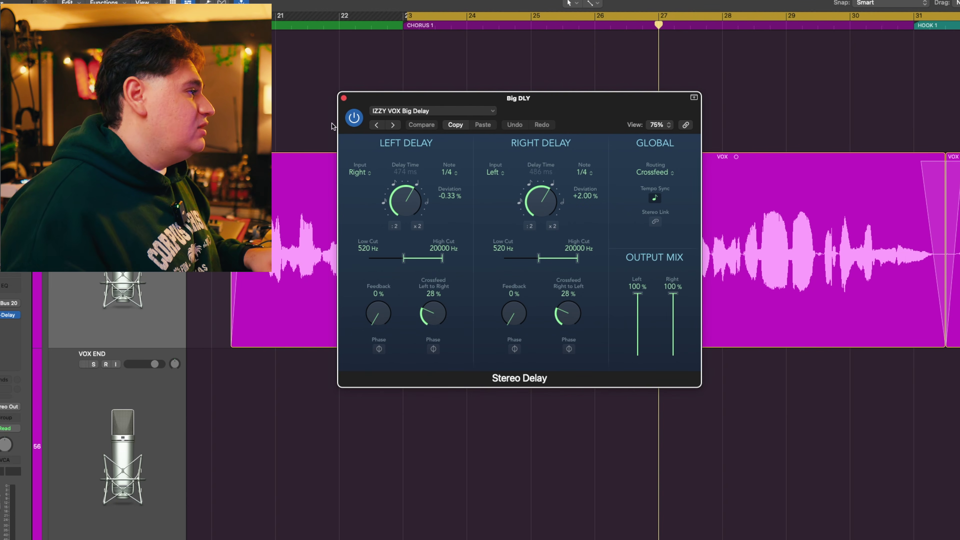
pyautogui.click(355, 121)
pyautogui.press('space')
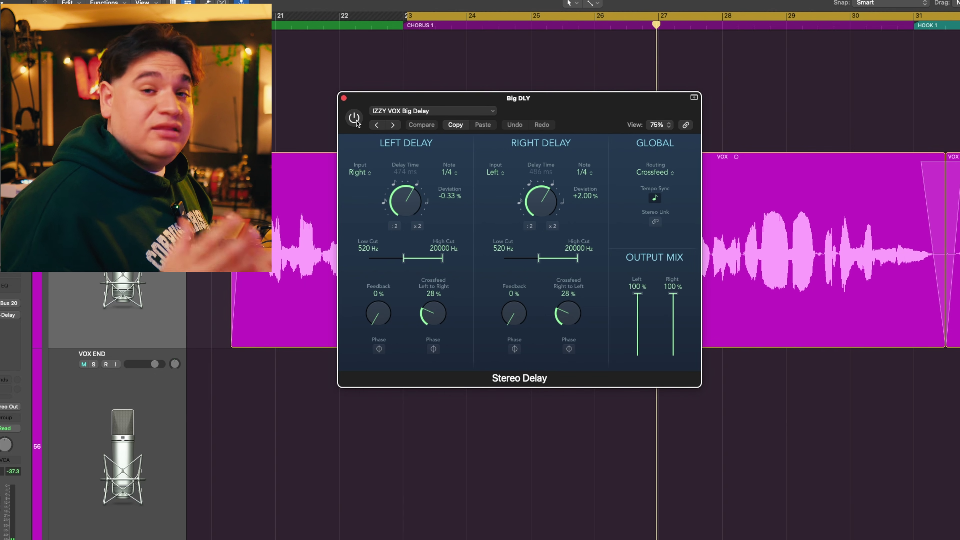
pyautogui.click(354, 117)
pyautogui.press('space')
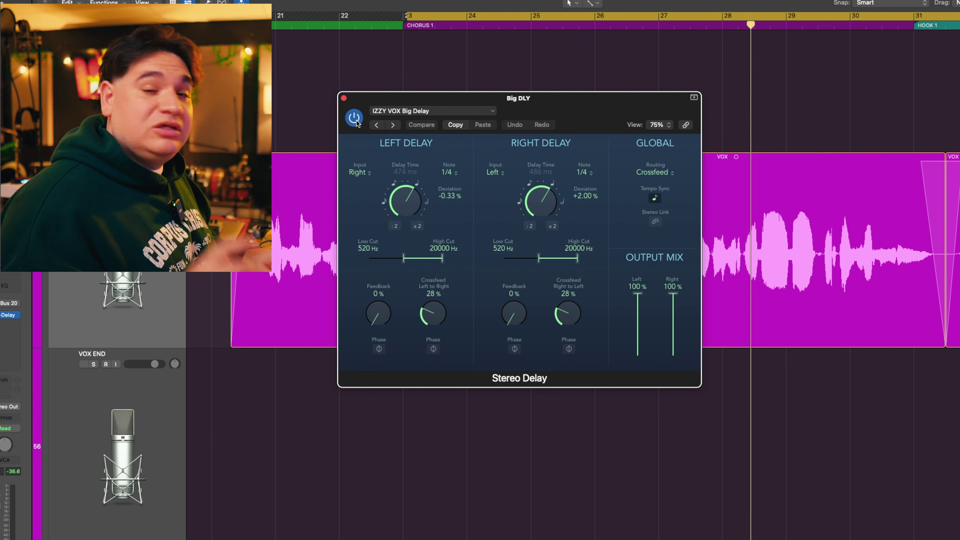
pyautogui.click(344, 98)
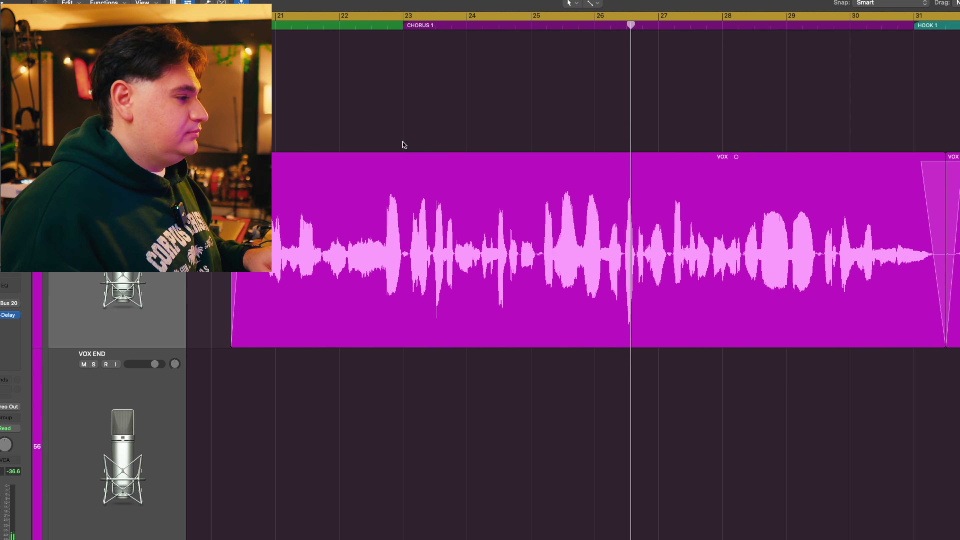
# Add a send to the unused Bus 33 on the VOX channel, below the Bus 19 and Bus 20 sends
pyautogui.hscroll(1, 403, 141)
pyautogui.hscroll(-1, 403, 142)
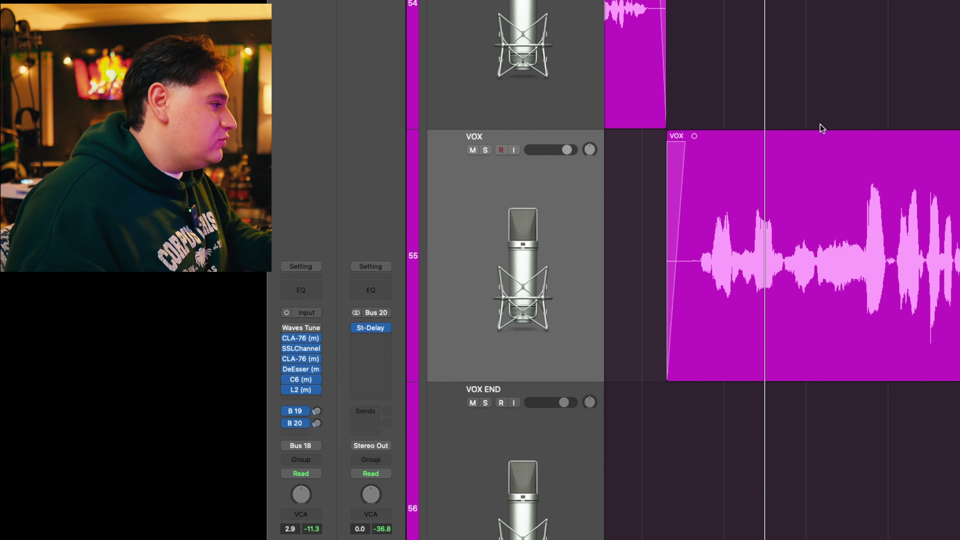
pyautogui.click(299, 434)
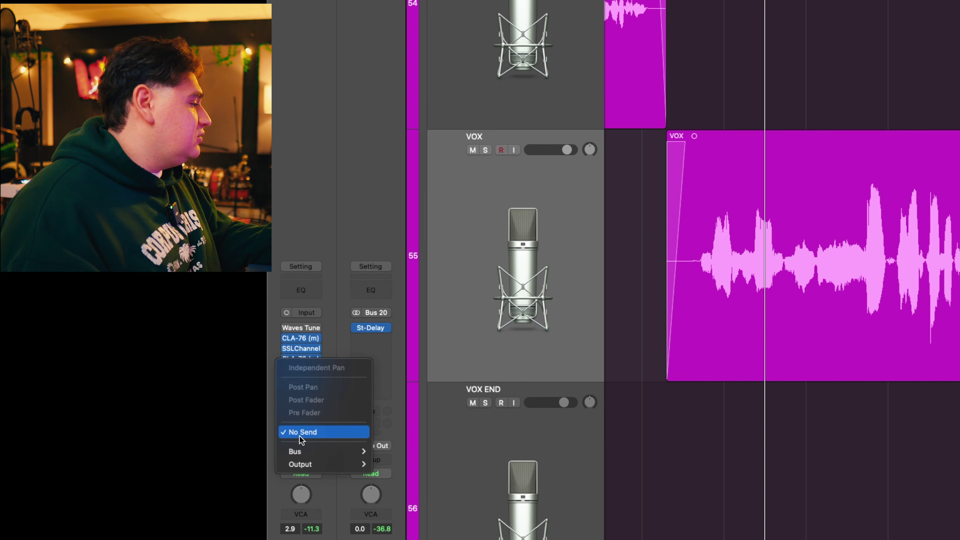
pyautogui.moveTo(304, 453)
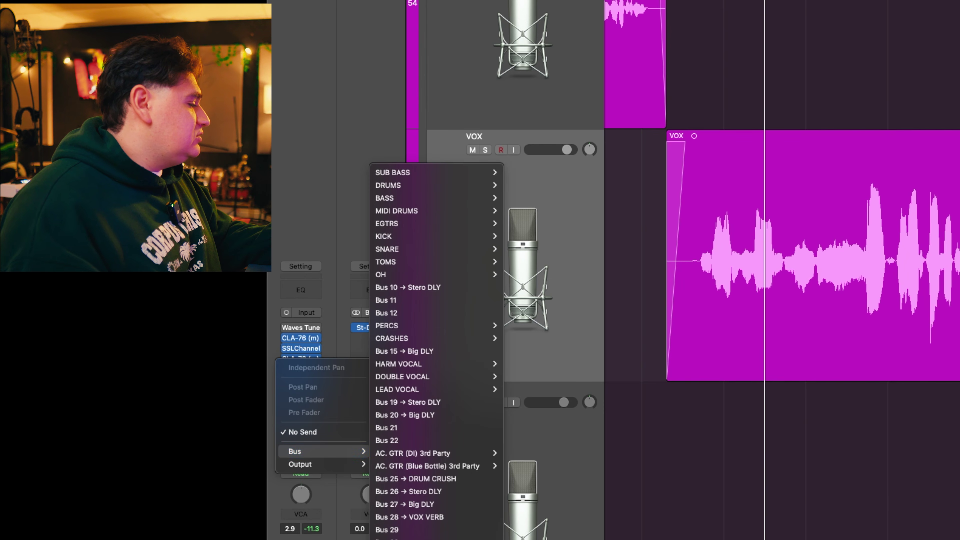
pyautogui.moveTo(421, 539)
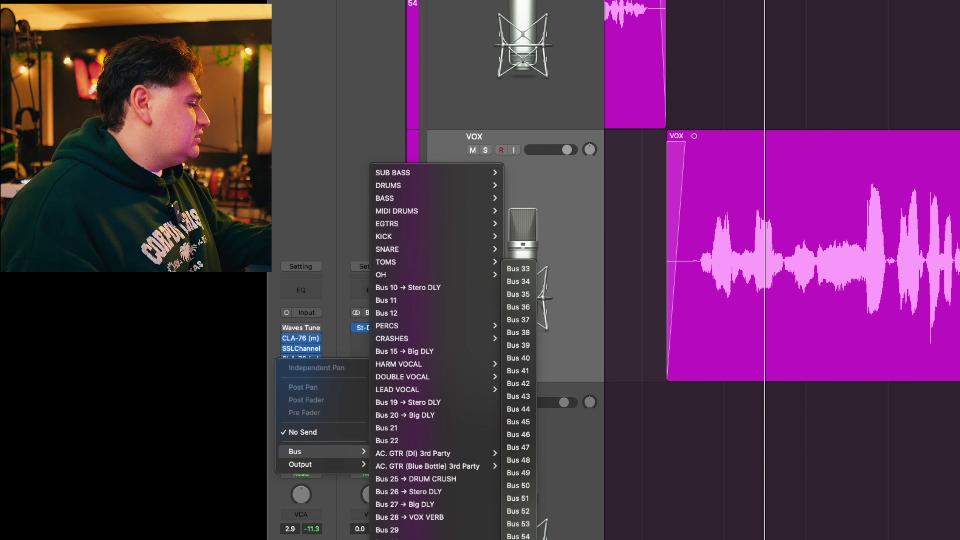
pyautogui.click(523, 269)
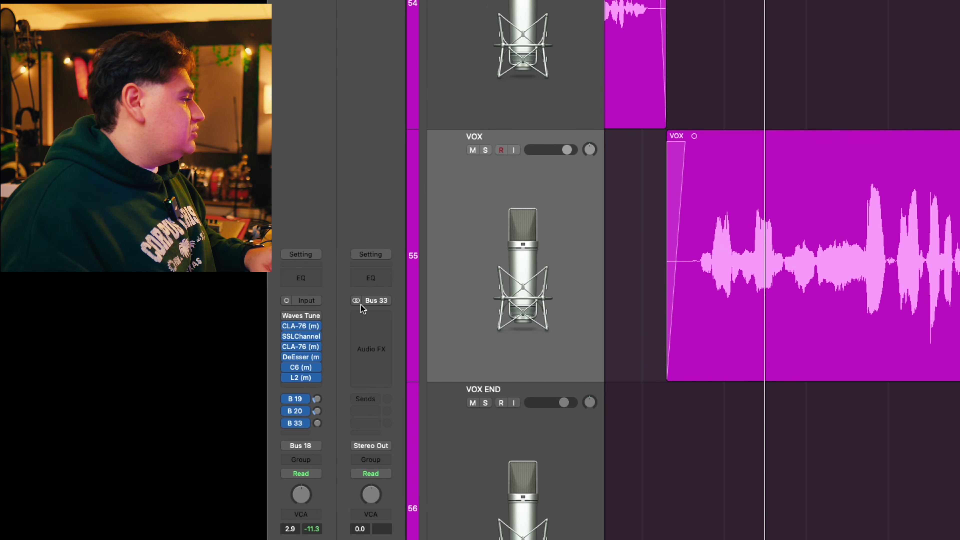
# Insert the ValhallaVintageVerb reverb on the Bus 33 channel
pyautogui.click(381, 316)
pyautogui.moveTo(401, 539)
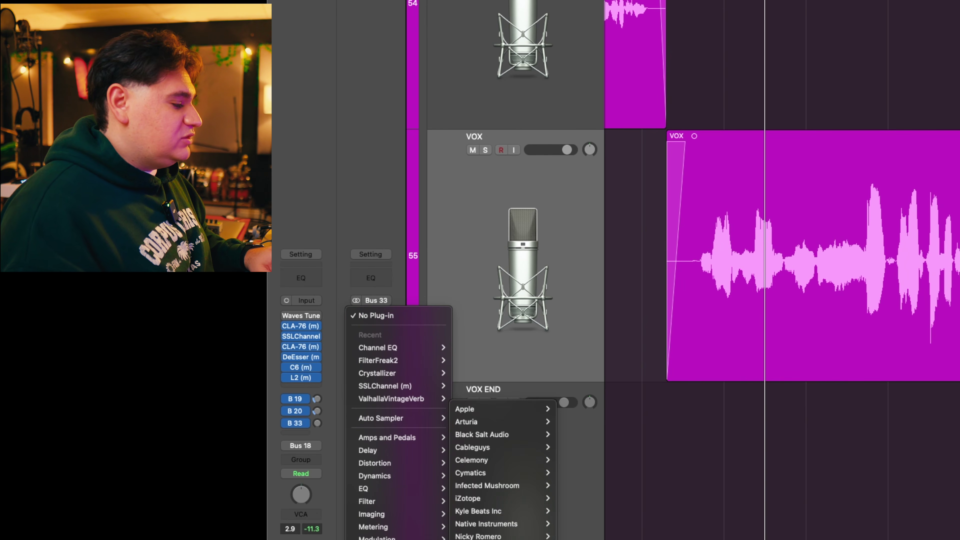
pyautogui.click(672, 539)
# Set the vocal reverb to Plate mode with a 1.70 s decay and a 280 Hz low cut
pyautogui.click(467, 276)
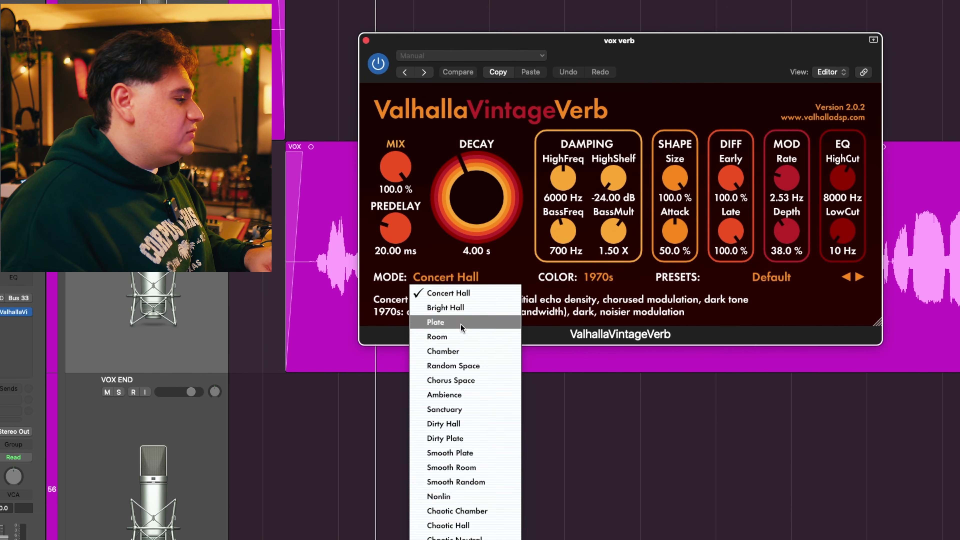
pyautogui.click(453, 322)
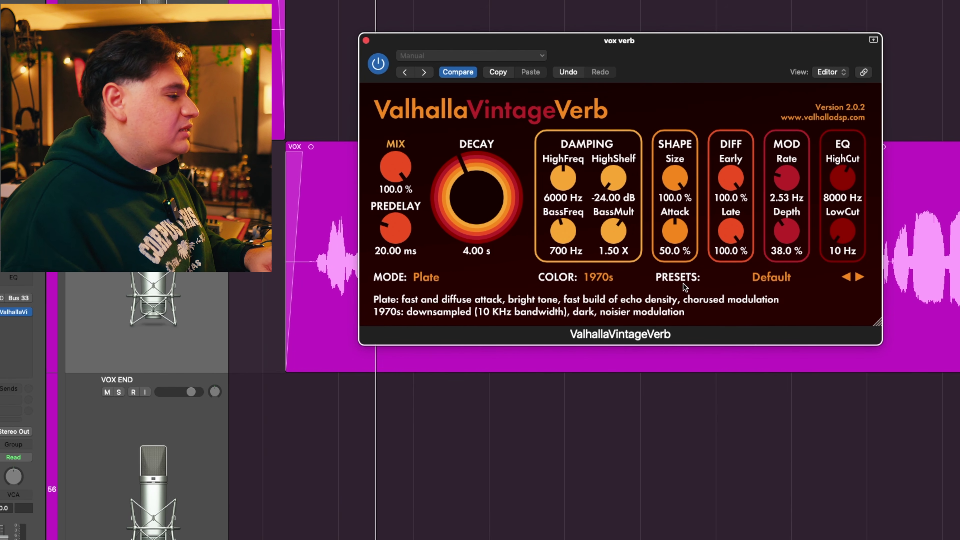
pyautogui.moveTo(476, 186); pyautogui.dragTo(475, 201)
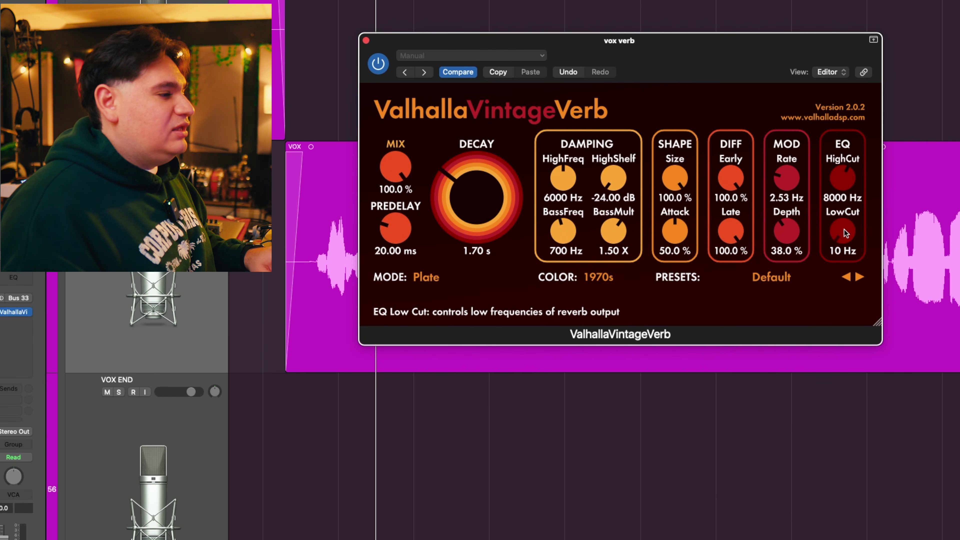
pyautogui.moveTo(843, 232); pyautogui.dragTo(842, 216)
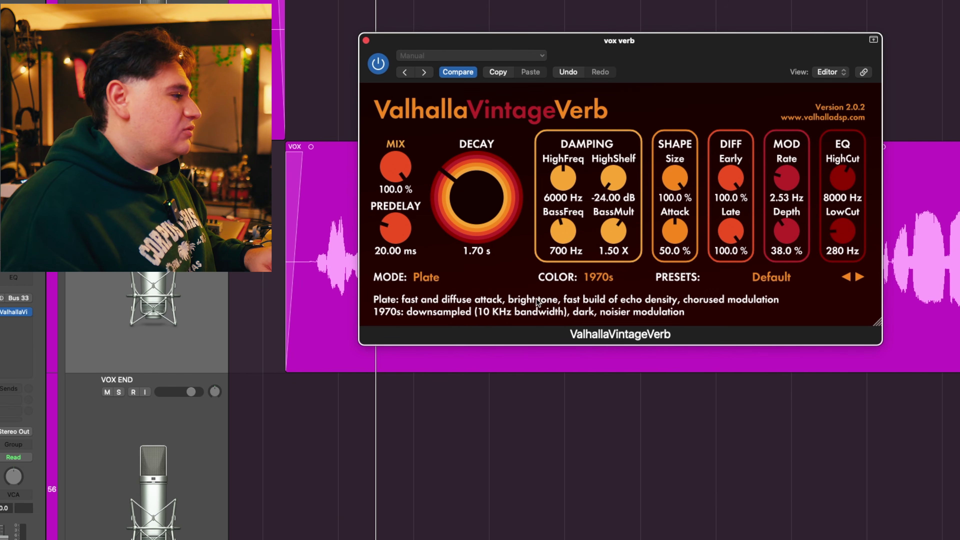
pyautogui.moveTo(379, 42); pyautogui.dragTo(447, 63)
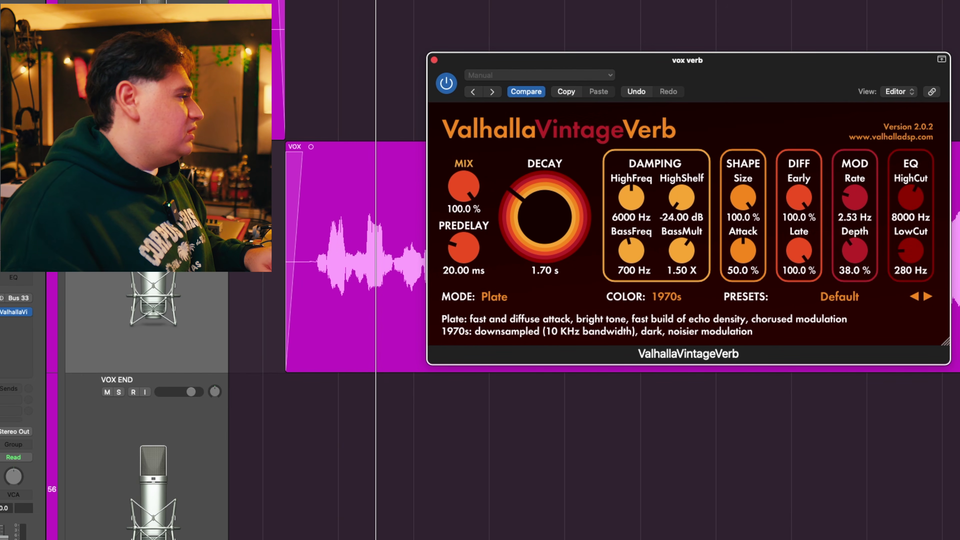
# Solo the VOX track and play it to hear the new reverb
pyautogui.click(118, 160)
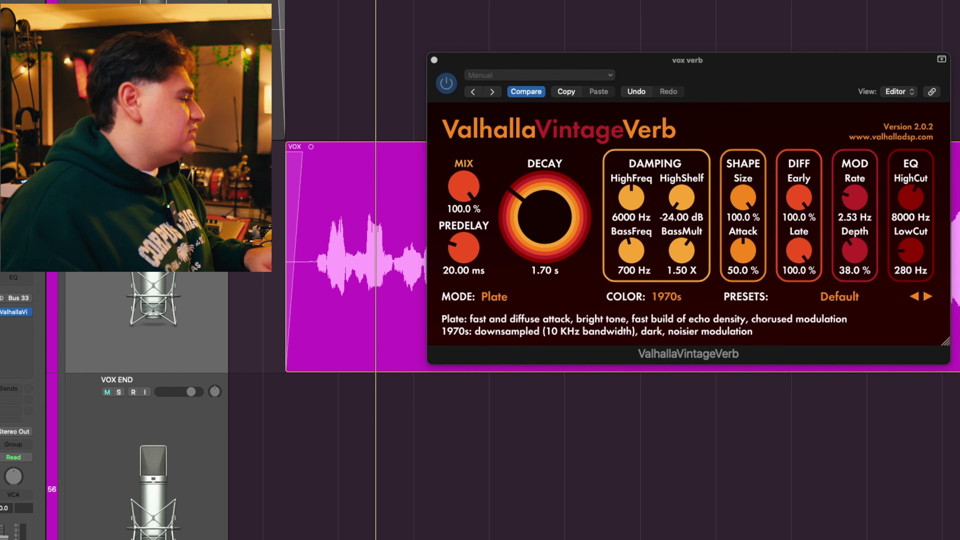
pyautogui.press('space')
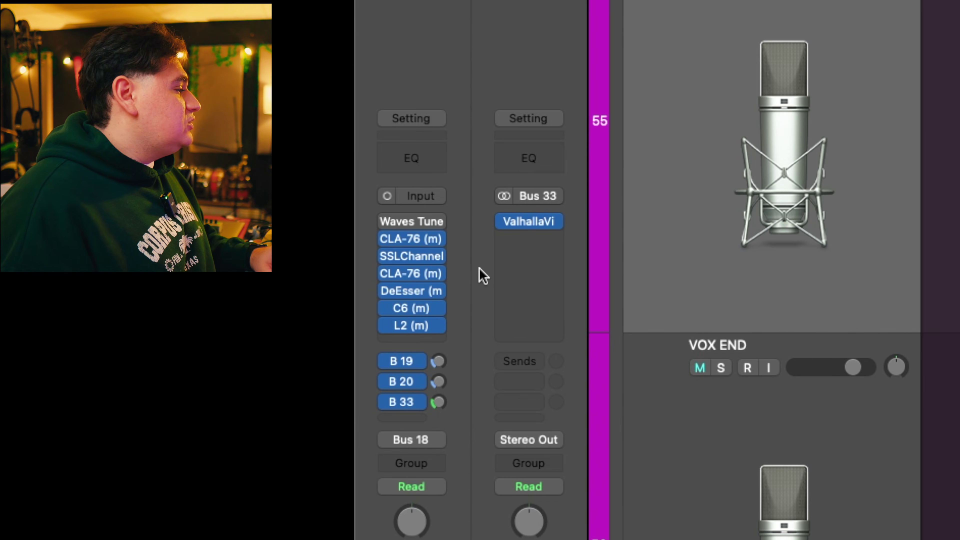
# Insert a Compressor after ValhallaVintageVerb on the Bus 33 reverb channel
pyautogui.moveTo(527, 242)
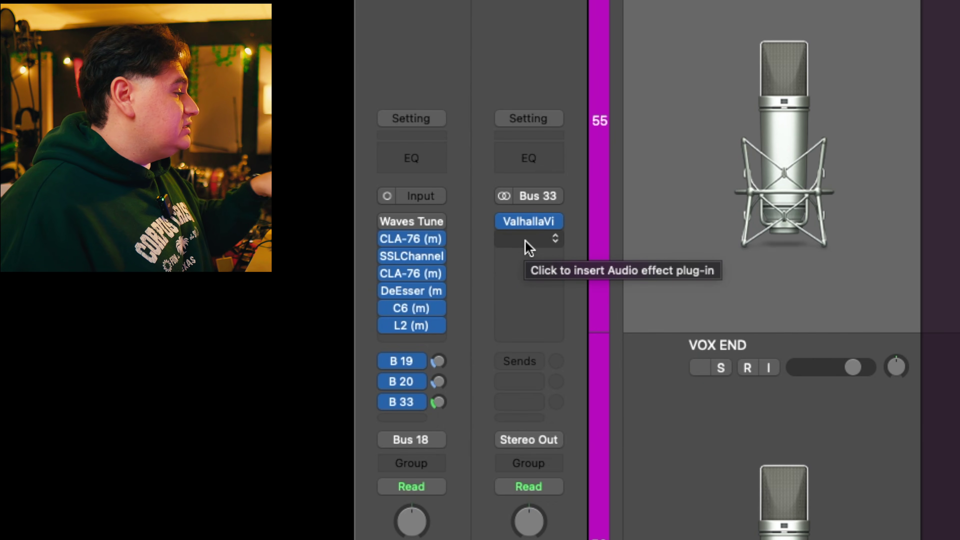
pyautogui.click(525, 241)
pyautogui.moveTo(556, 483)
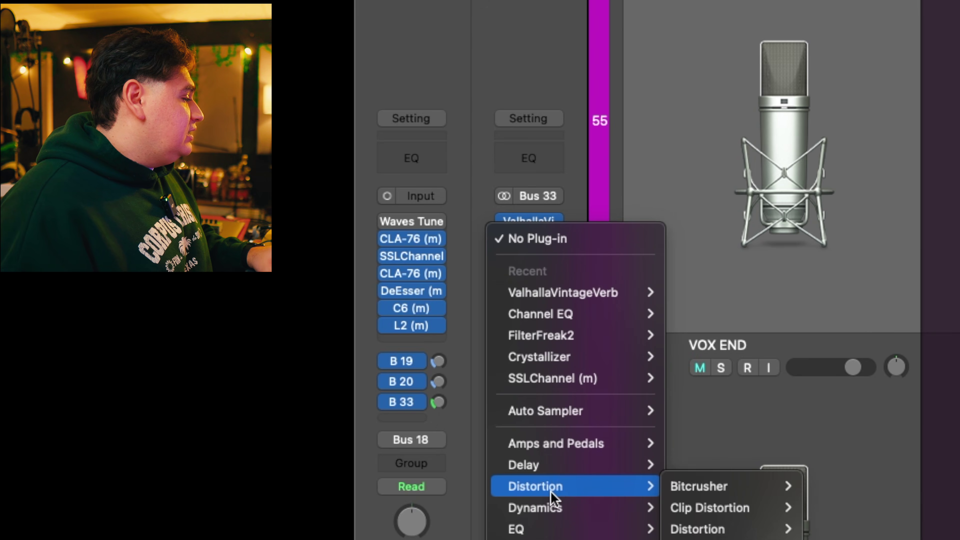
pyautogui.moveTo(547, 512)
pyautogui.moveTo(719, 535)
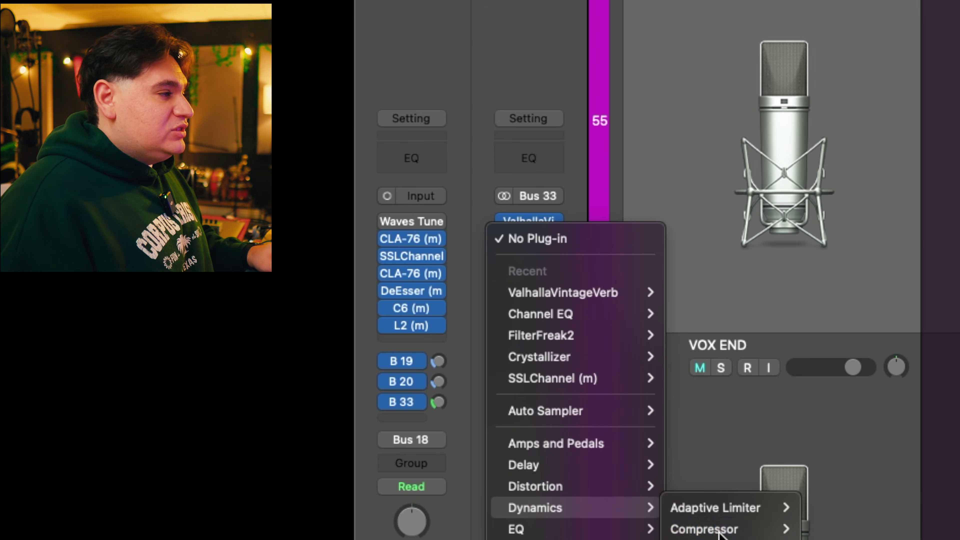
pyautogui.click(818, 529)
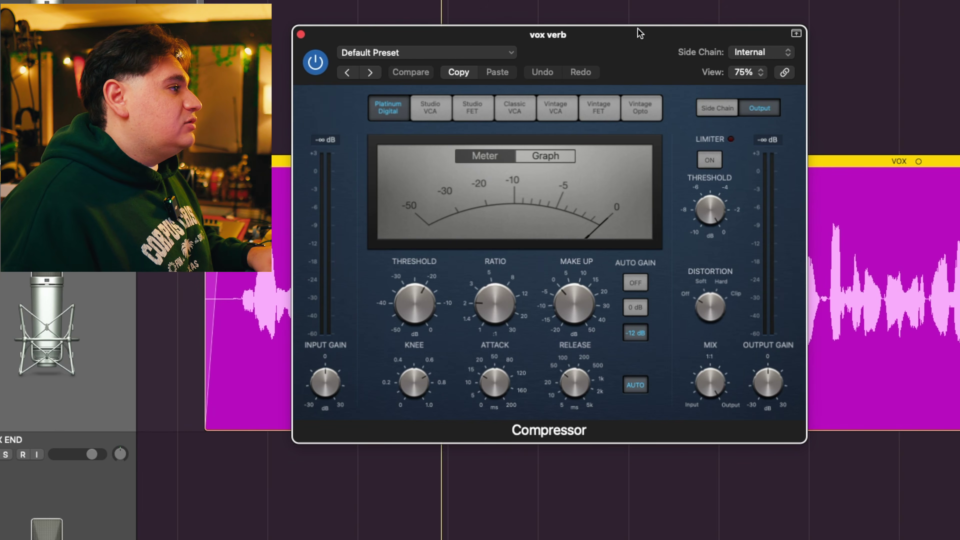
# Set the reverb compressor's side-chain source to the VOX 3 track (Audio 42)
pyautogui.moveTo(637, 28); pyautogui.dragTo(744, 71)
pyautogui.click(874, 95)
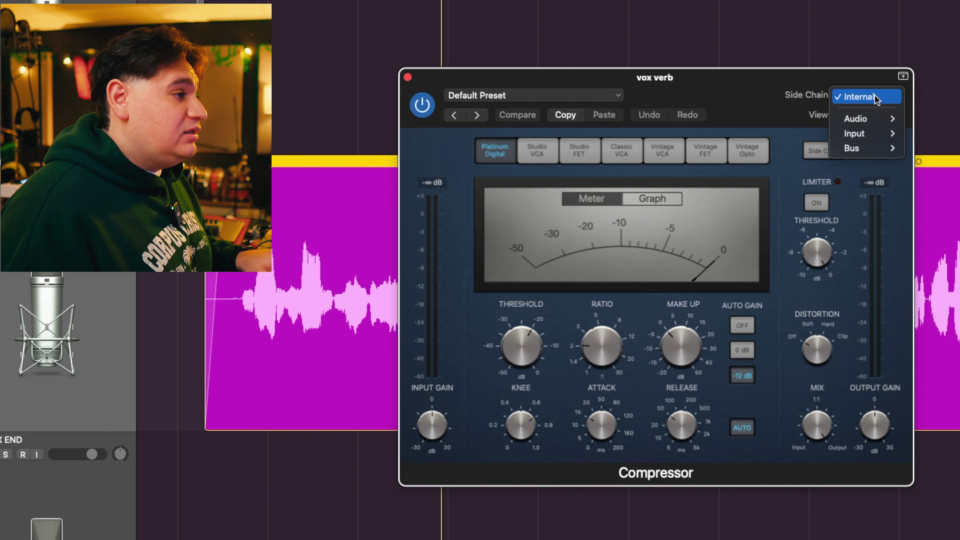
pyautogui.moveTo(874, 120)
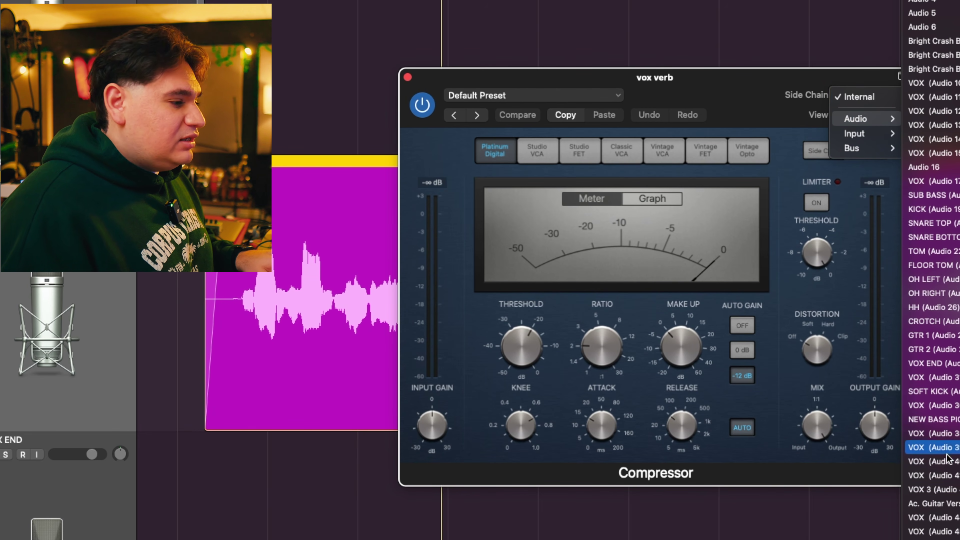
pyautogui.click(941, 492)
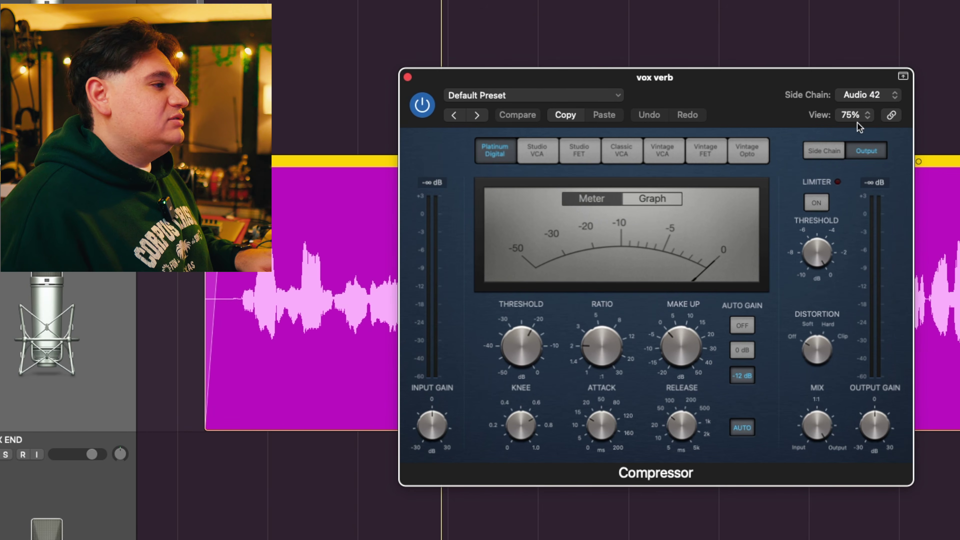
# Turn off the compressor's auto gain and set threshold to about -40 dB, ratio to about 8:1, make-up to 0 dB and attack to 11 ms
pyautogui.click(742, 325)
pyautogui.moveTo(546, 350); pyautogui.dragTo(520, 403)
pyautogui.moveTo(603, 346); pyautogui.dragTo(611, 288)
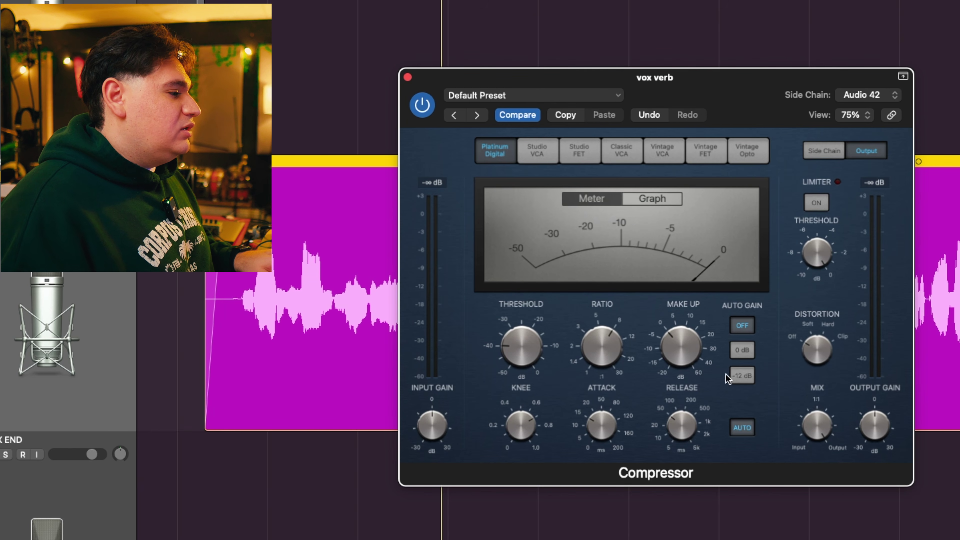
pyautogui.doubleClick(680, 339)
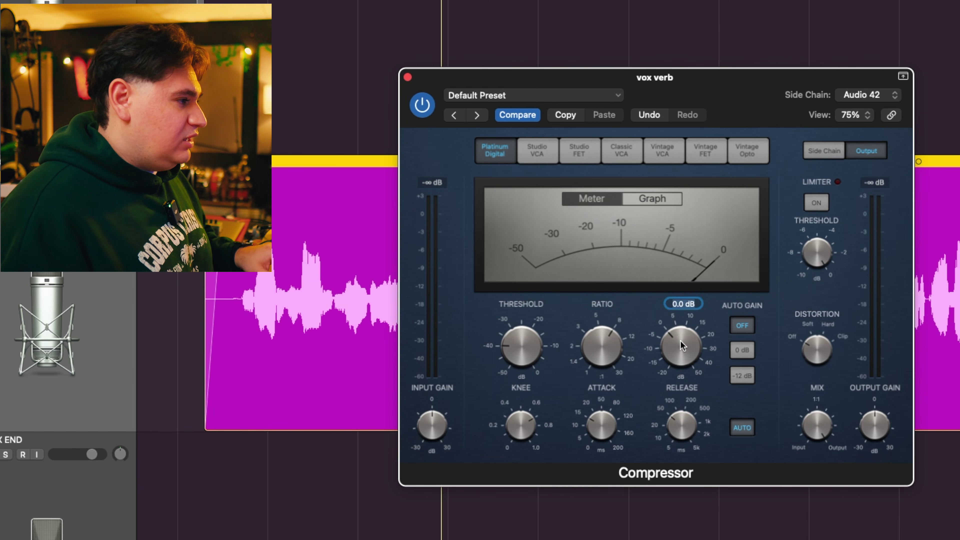
pyautogui.click(710, 385)
pyautogui.moveTo(612, 426)
pyautogui.mouseDown()
pyautogui.moveTo(604, 447)
pyautogui.moveTo(599, 423)
pyautogui.mouseUp()
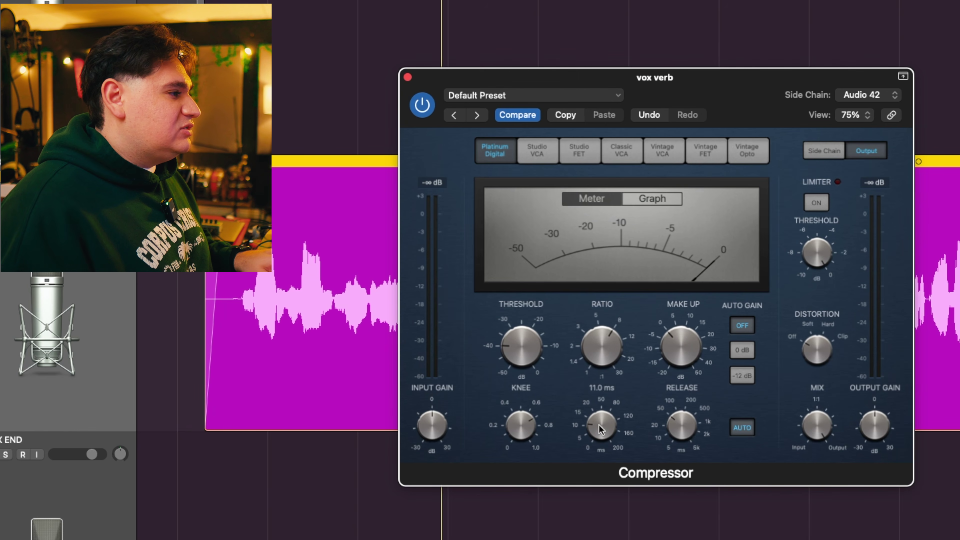
# Check the compressor's graph and meter displays, and play the VOX track with the plug-in window closed to hear the side-chained reverb
pyautogui.click(652, 197)
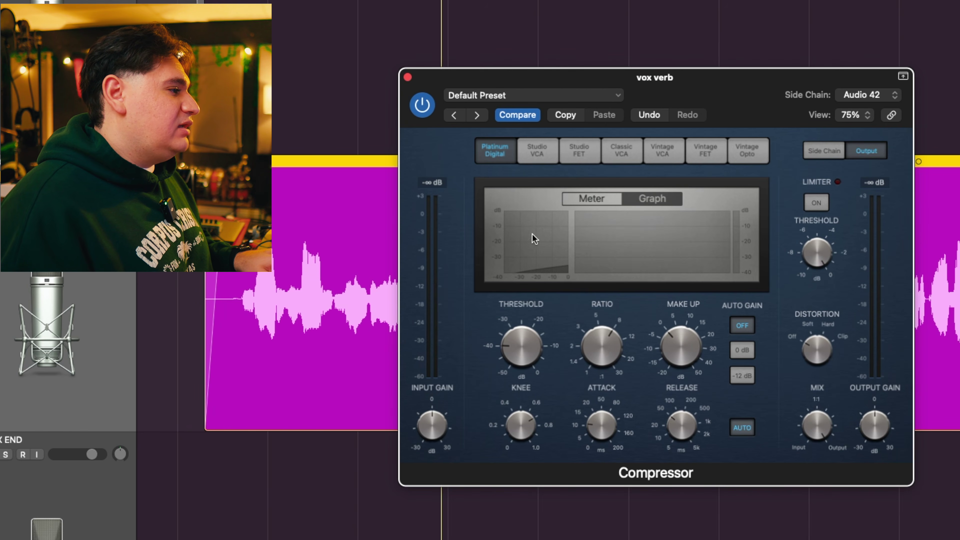
pyautogui.click(602, 200)
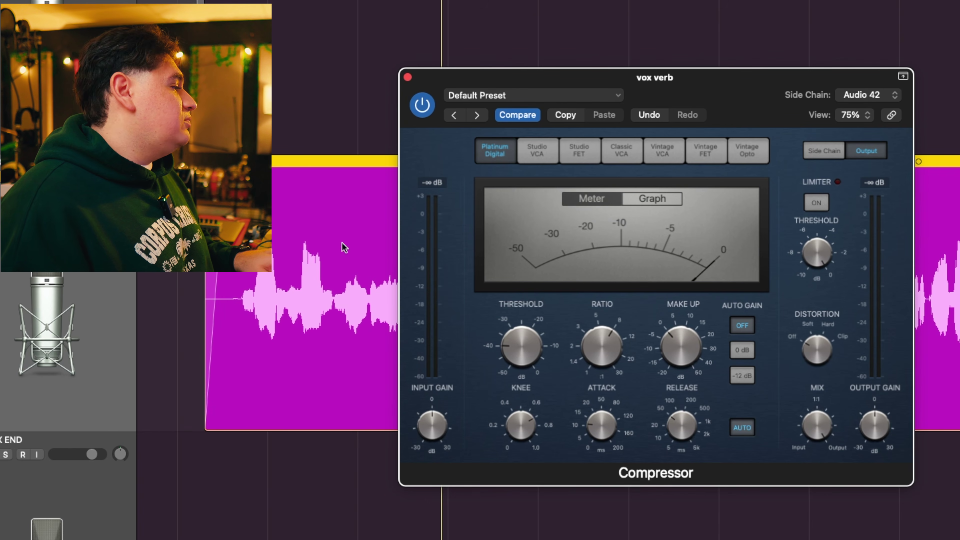
pyautogui.click(408, 77)
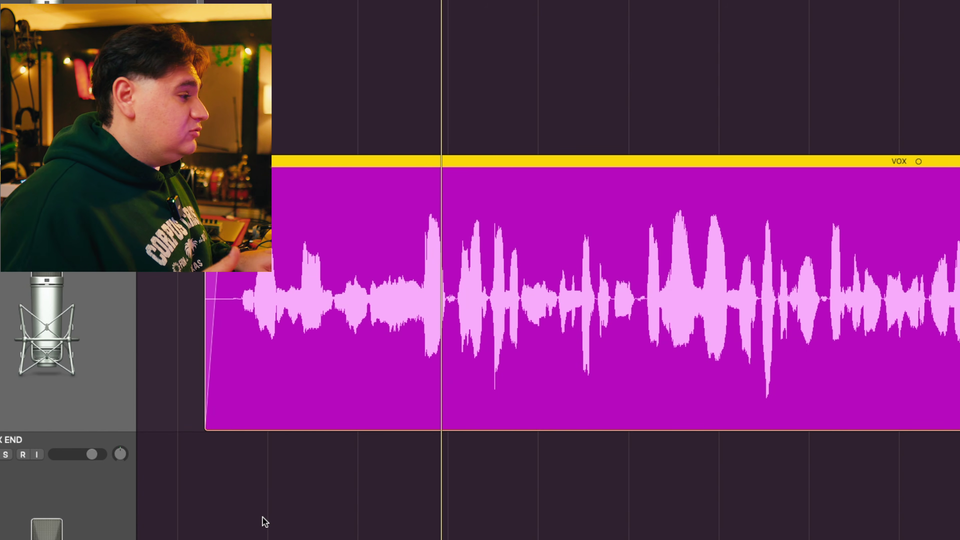
pyautogui.press('space')
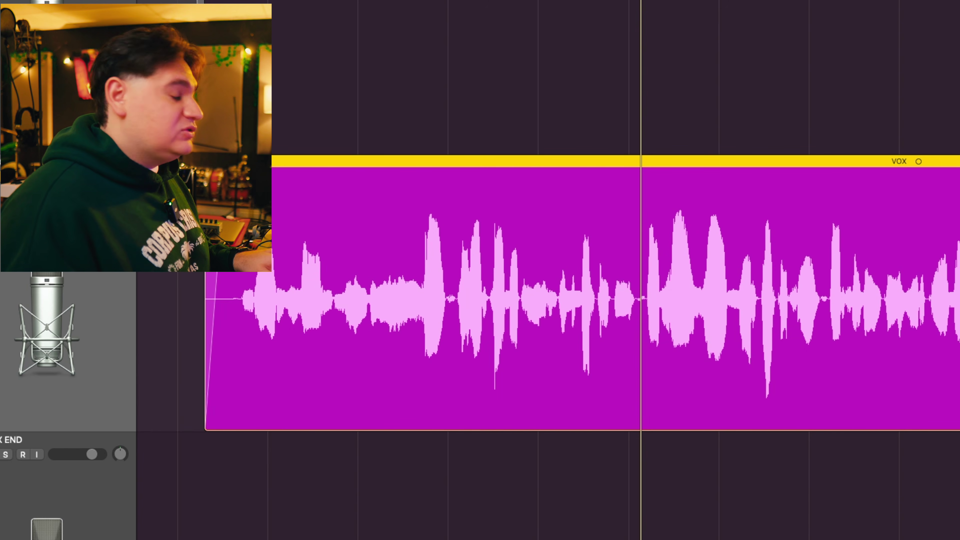
pyautogui.press('space')
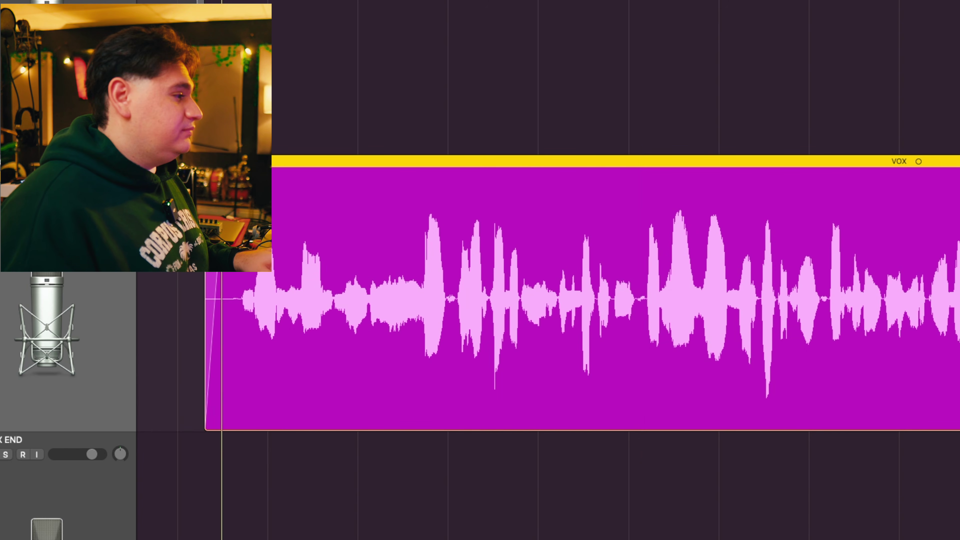